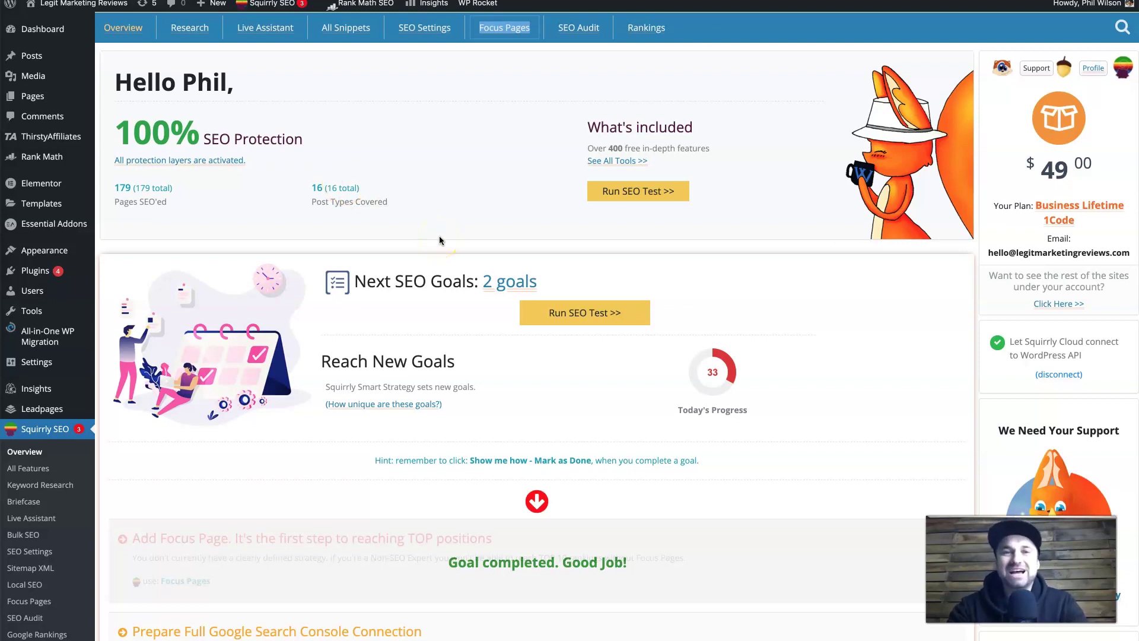
# - Open the 'See All Tools >>' list in a new browser tab
pyautogui.scroll(-5, 440, 240)
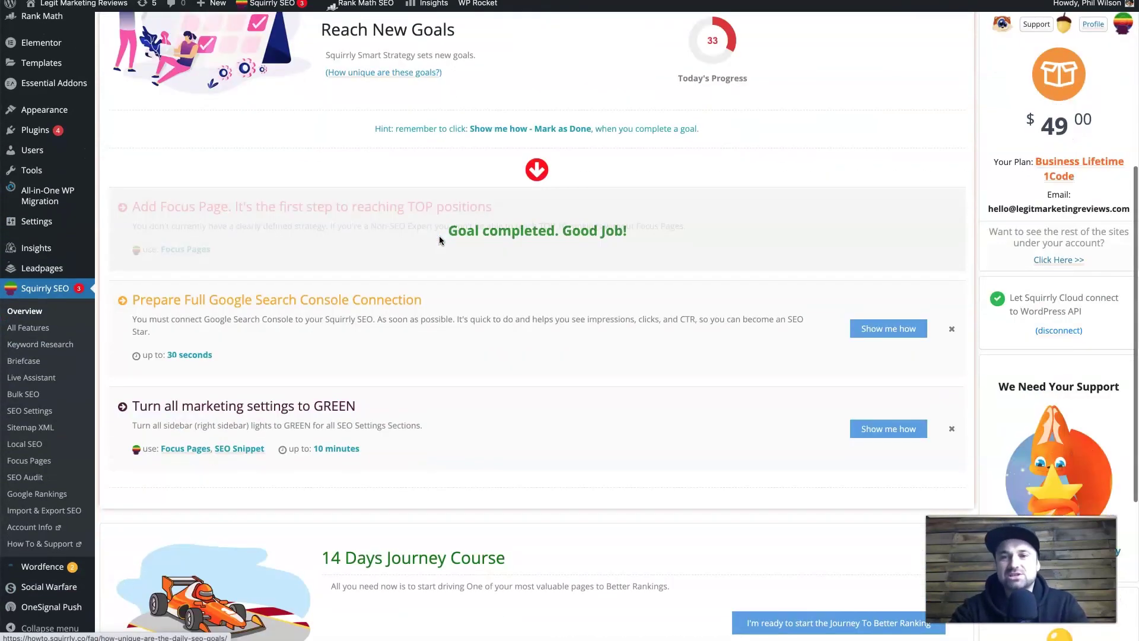
pyautogui.scroll(-5, 439, 237)
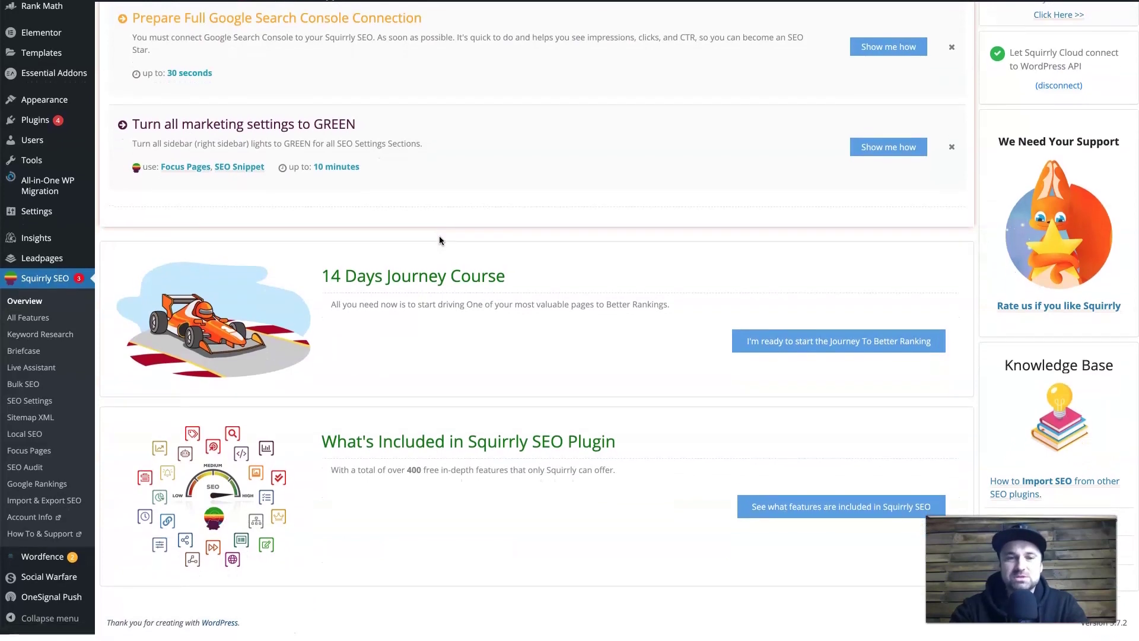
pyautogui.scroll(10, 439, 240)
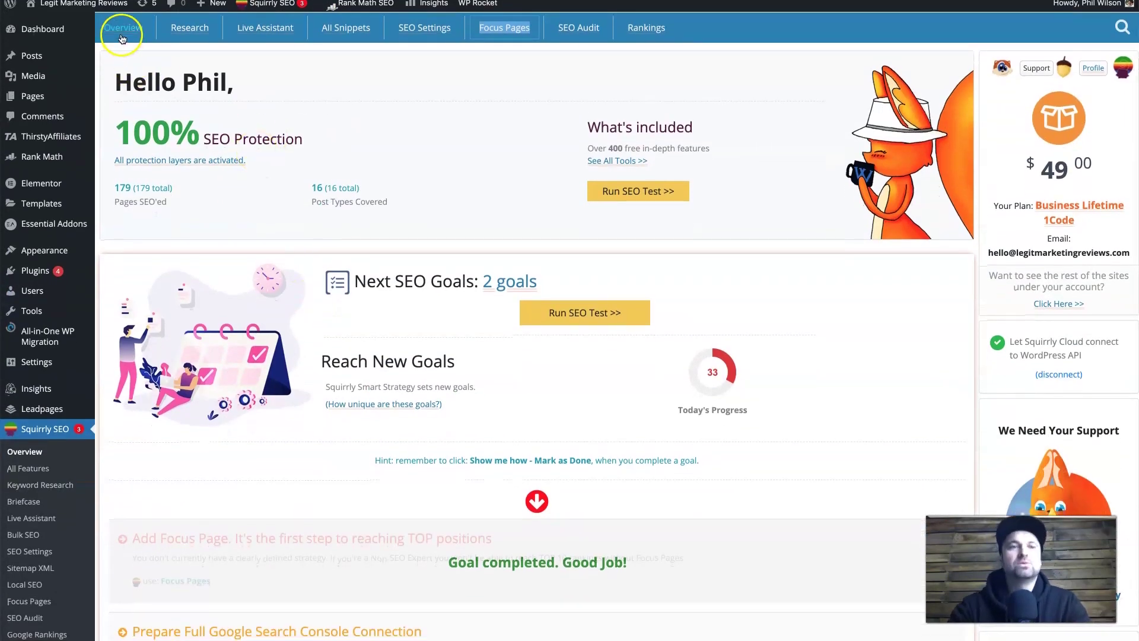
pyautogui.rightClick(623, 159)
pyautogui.click(639, 164)
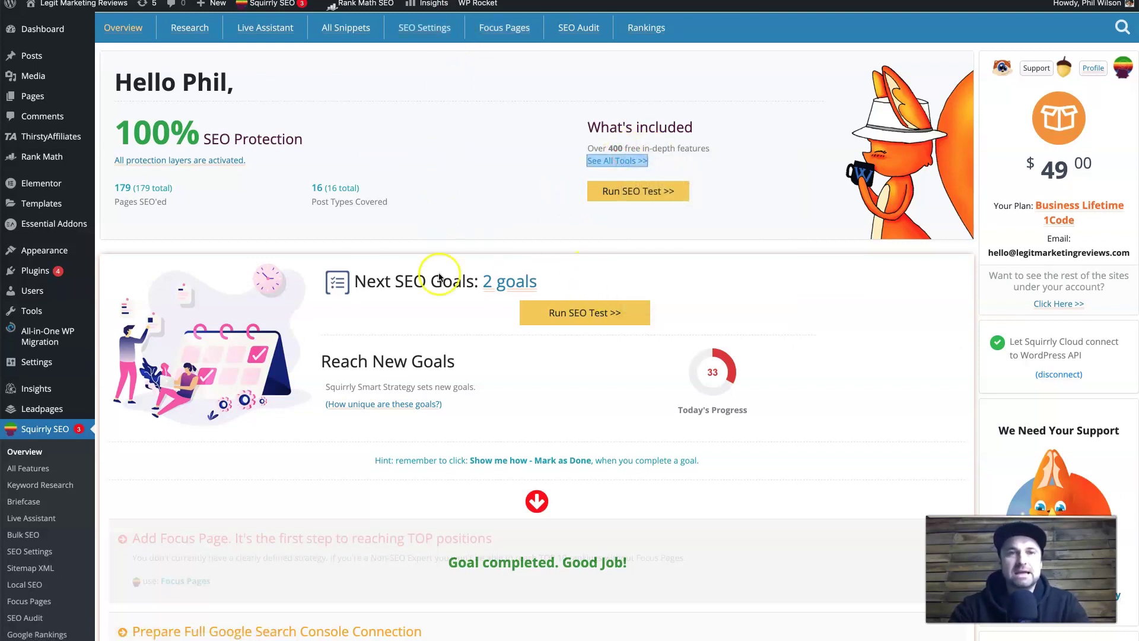
pyautogui.click(380, 9)
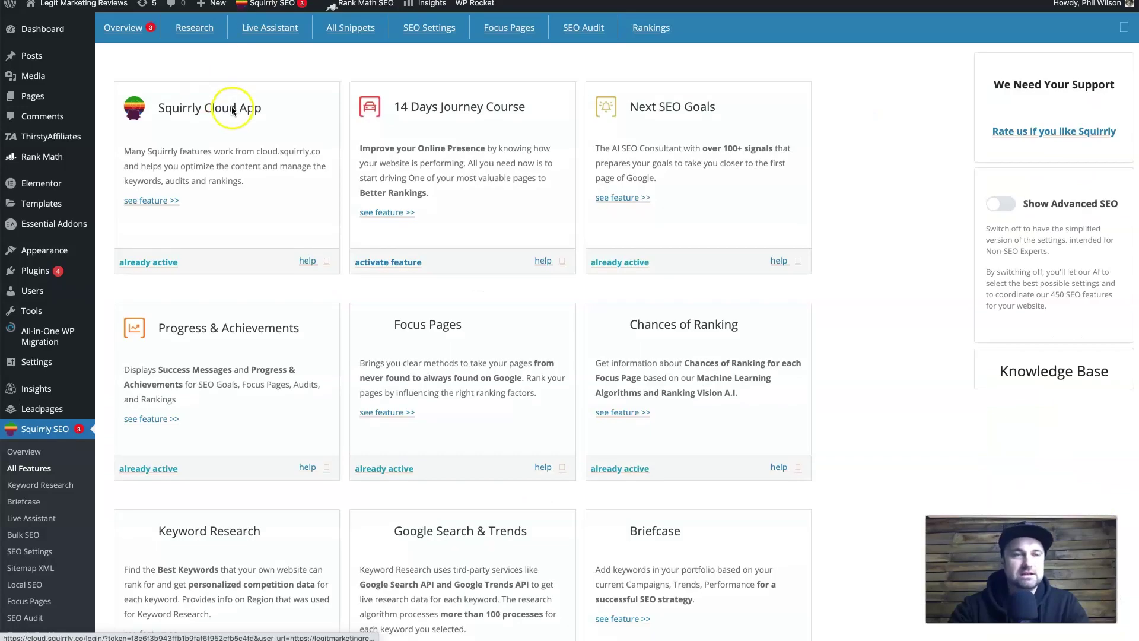
pyautogui.scroll(-5, 367, 325)
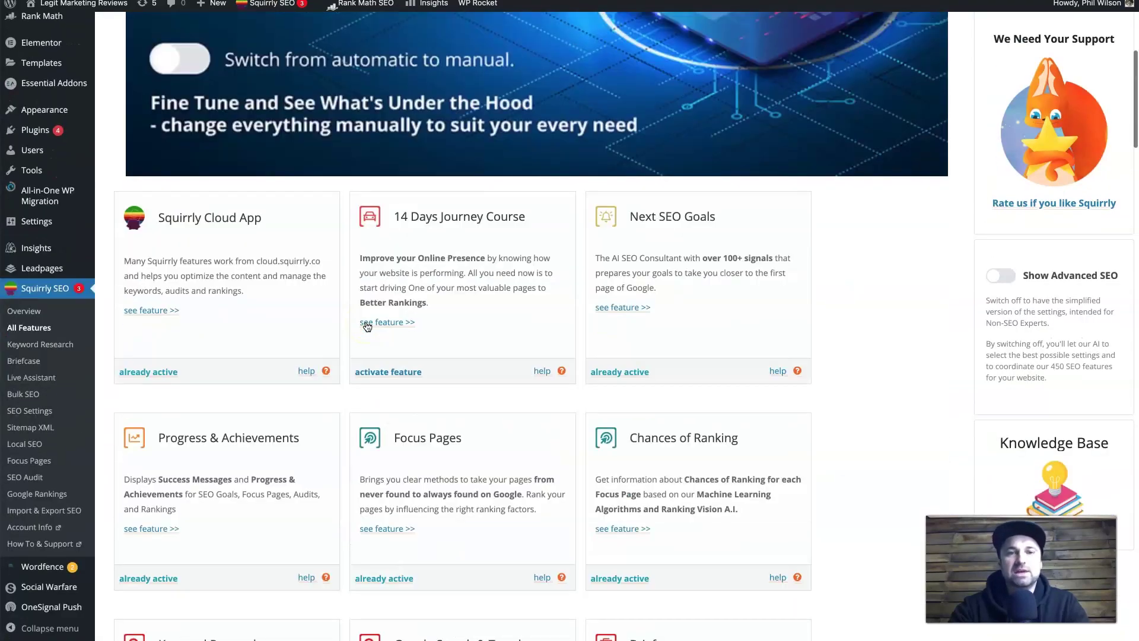
pyautogui.scroll(-1, 367, 325)
pyautogui.click(609, 297)
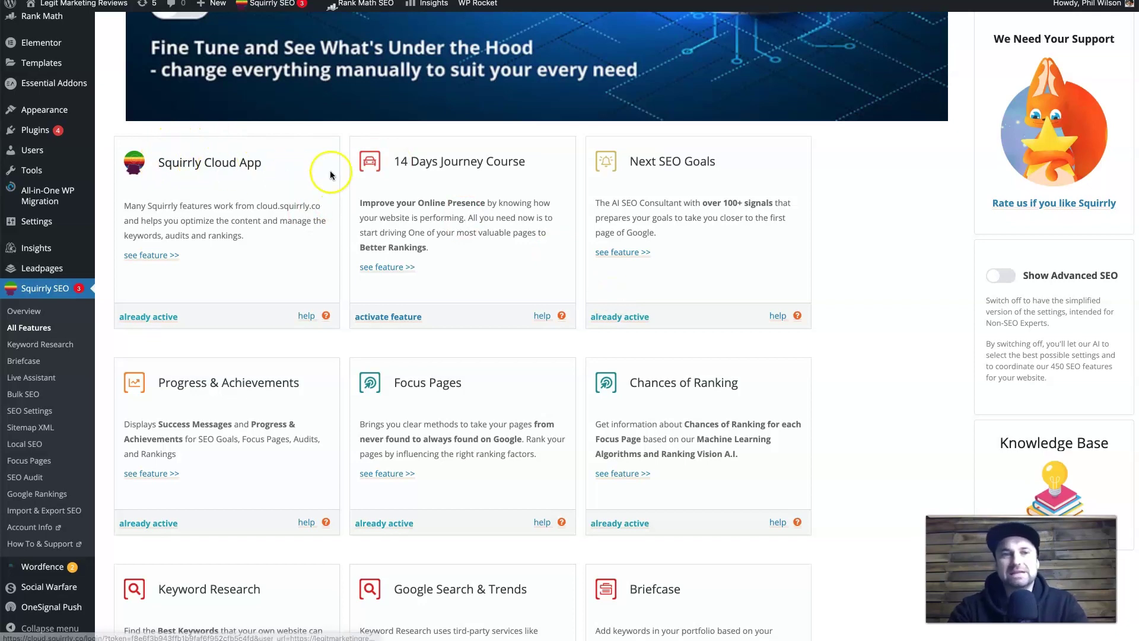
pyautogui.scroll(-1, 504, 178)
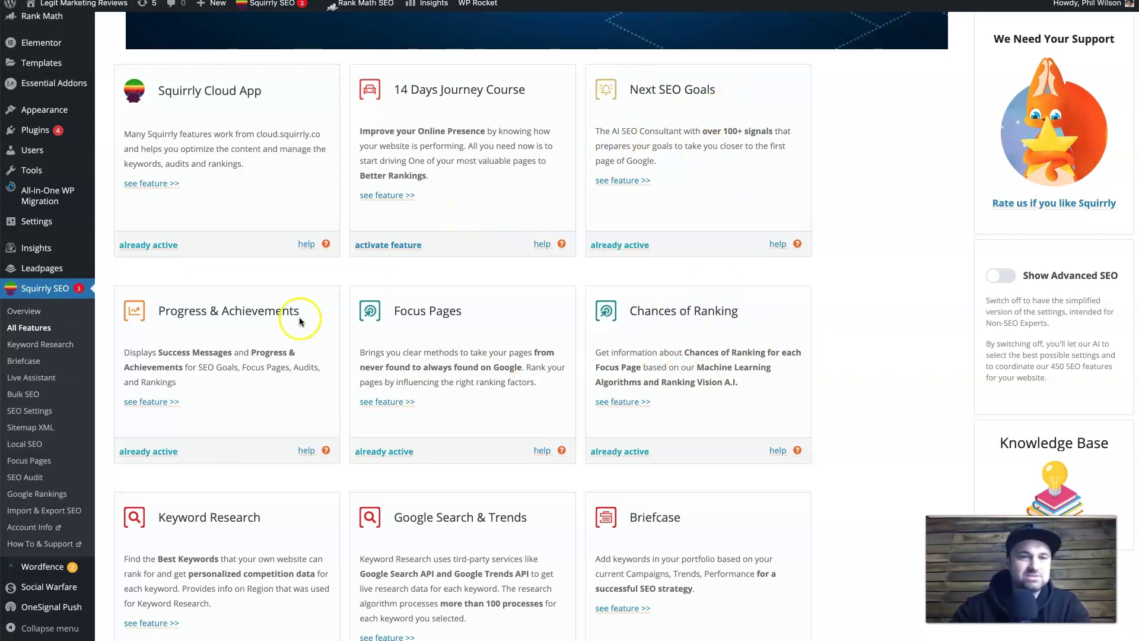
pyautogui.scroll(-4, 298, 322)
pyautogui.scroll(-20, 529, 290)
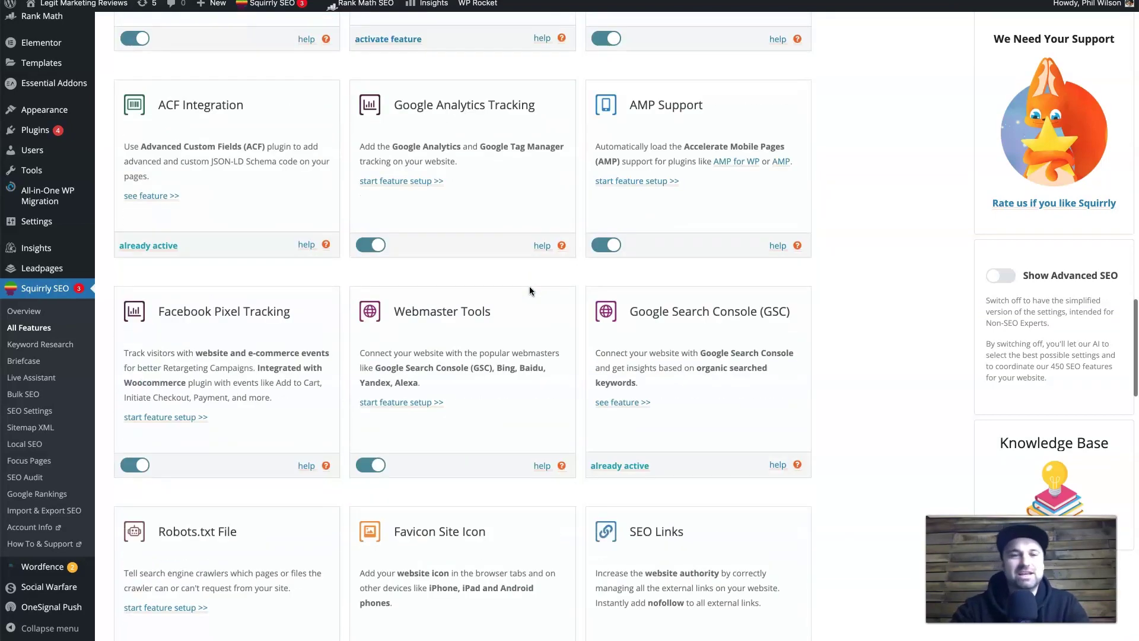
pyautogui.scroll(-4, 529, 286)
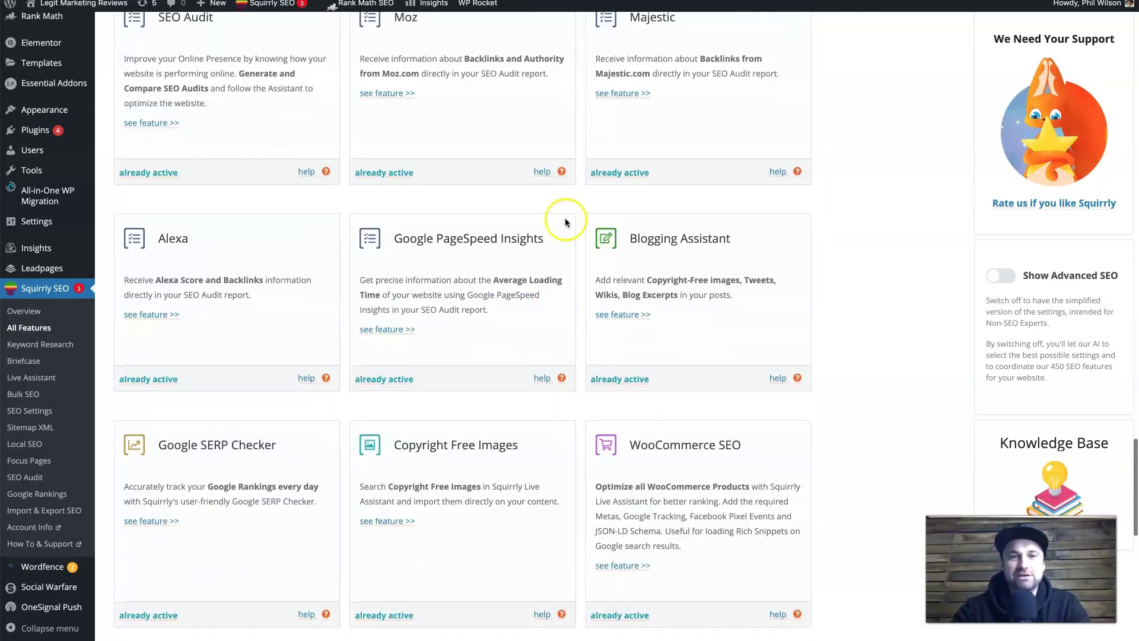
pyautogui.scroll(-10, 553, 458)
pyautogui.scroll(20, 553, 464)
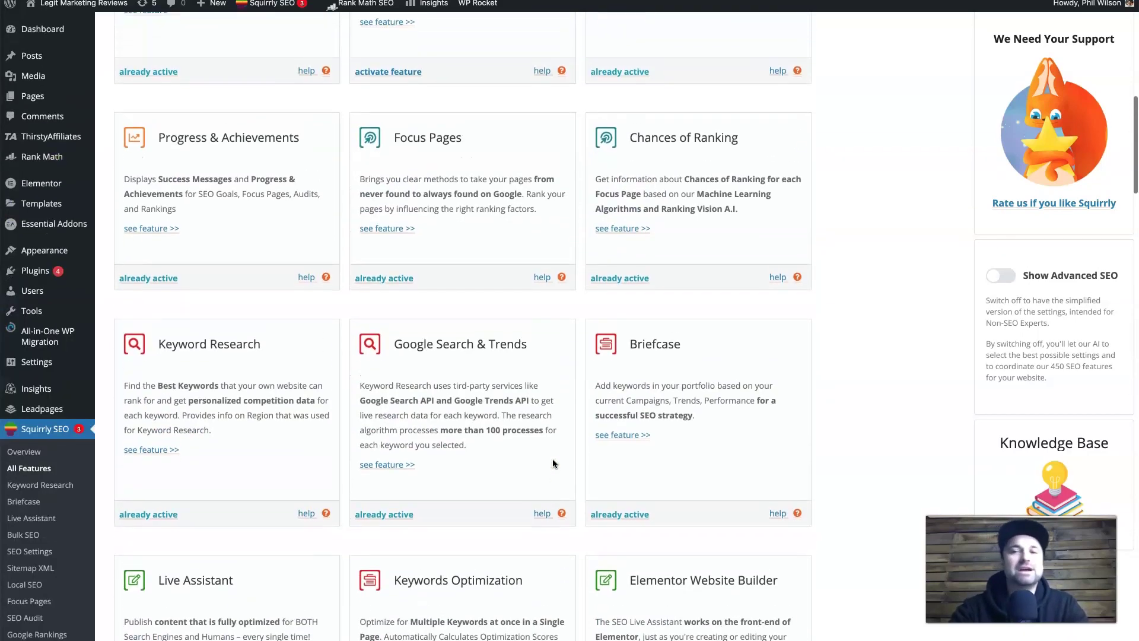
pyautogui.scroll(8, 553, 463)
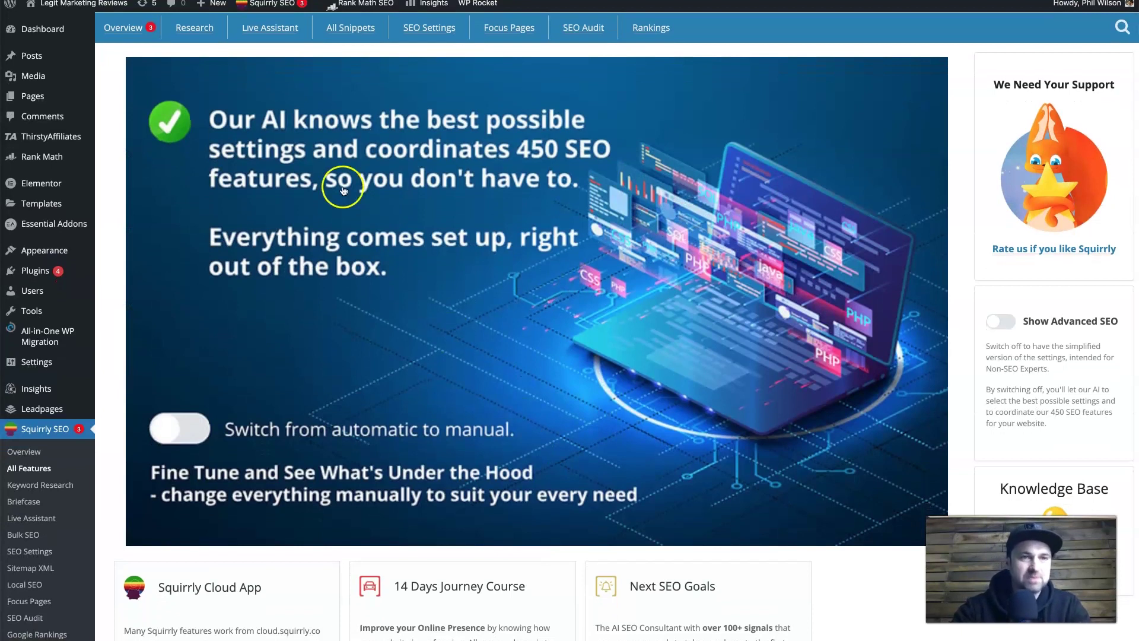
pyautogui.click(123, 27)
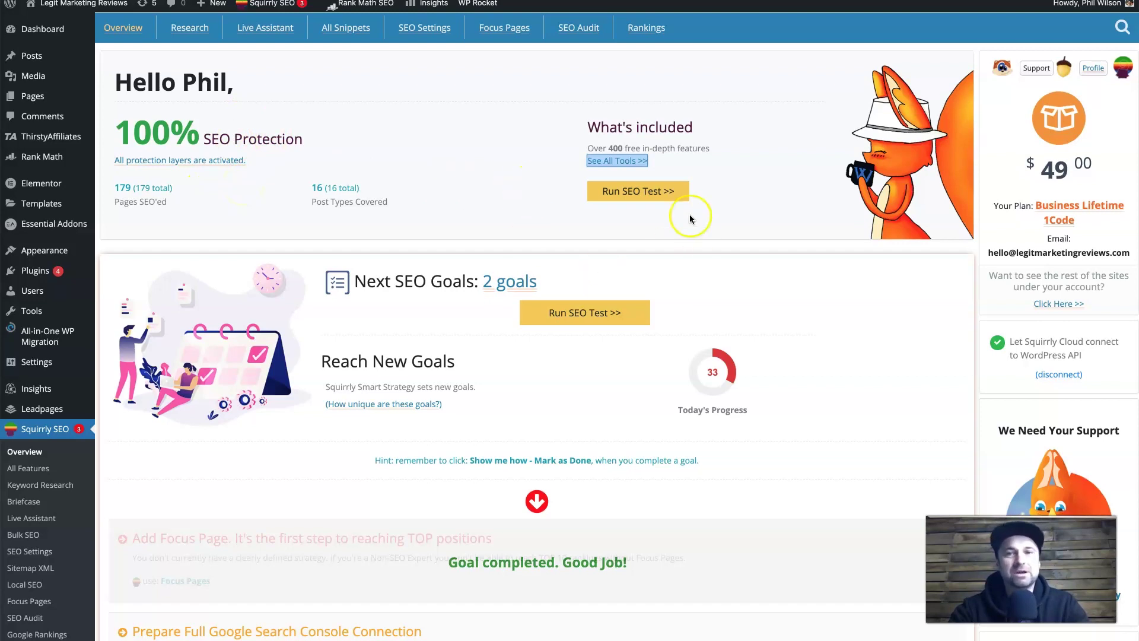
# - Open Keyword Research and enter 'affiliate' as the Step 1/4 starting keyword
pyautogui.click(636, 248)
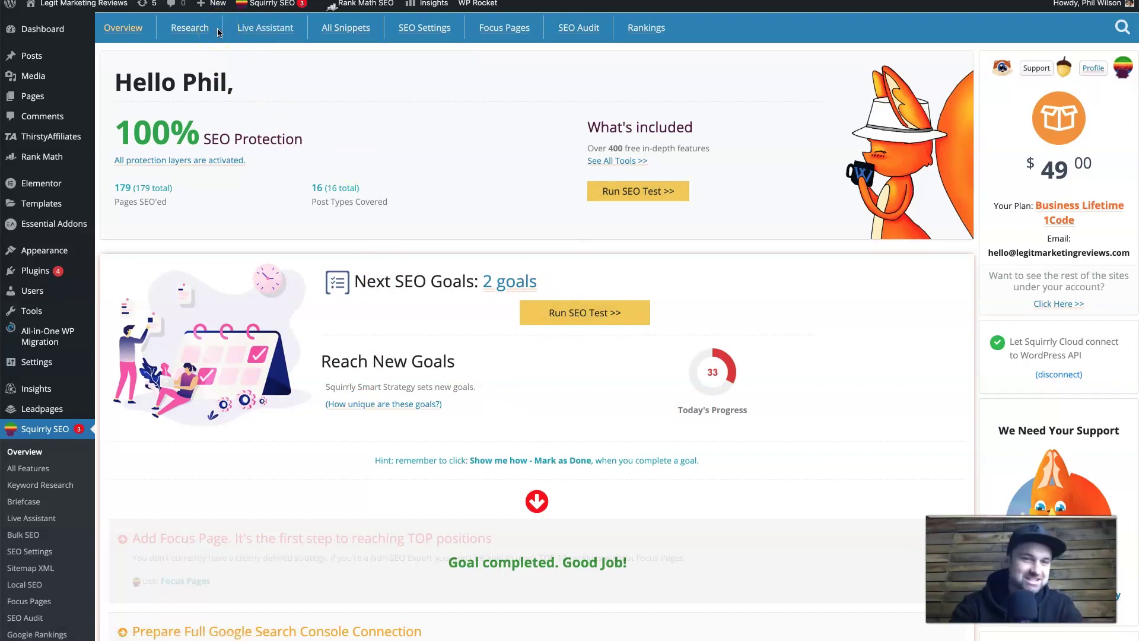
pyautogui.click(198, 28)
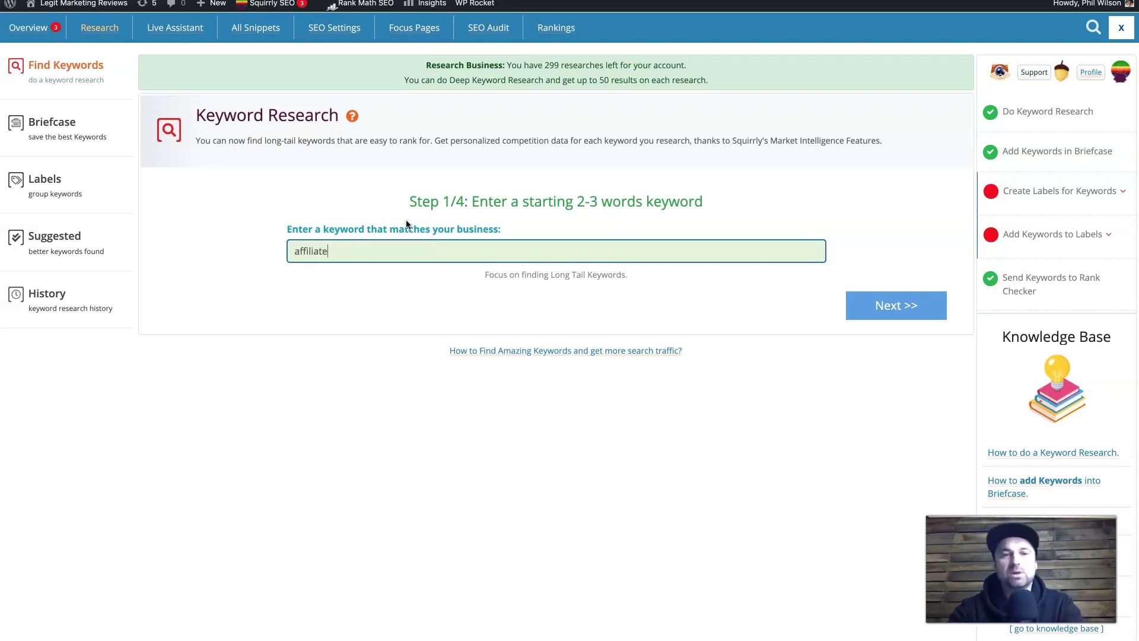
# - Set the keyword to 'affiliate marketing' and keep Global Search as the research country
pyautogui.click(708, 330)
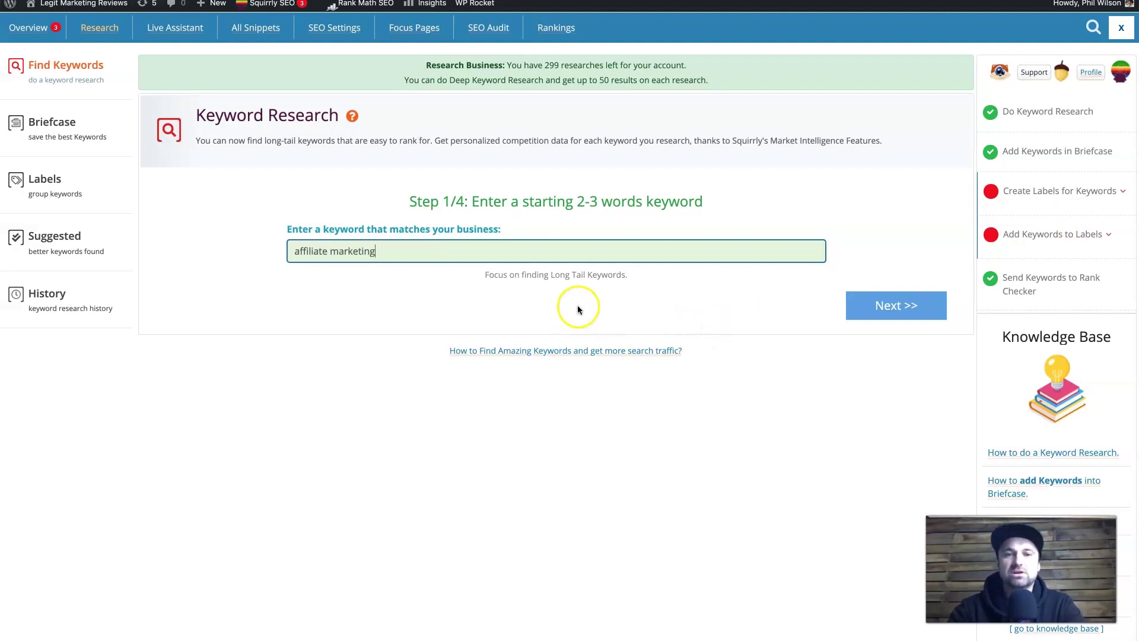
pyautogui.click(860, 306)
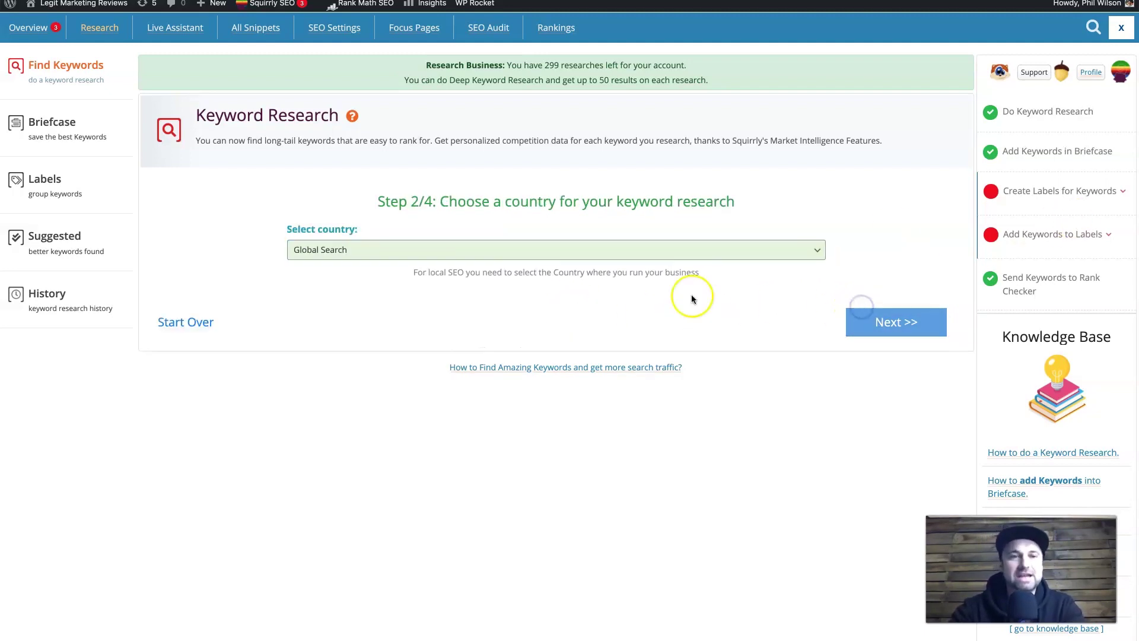
pyautogui.click(901, 333)
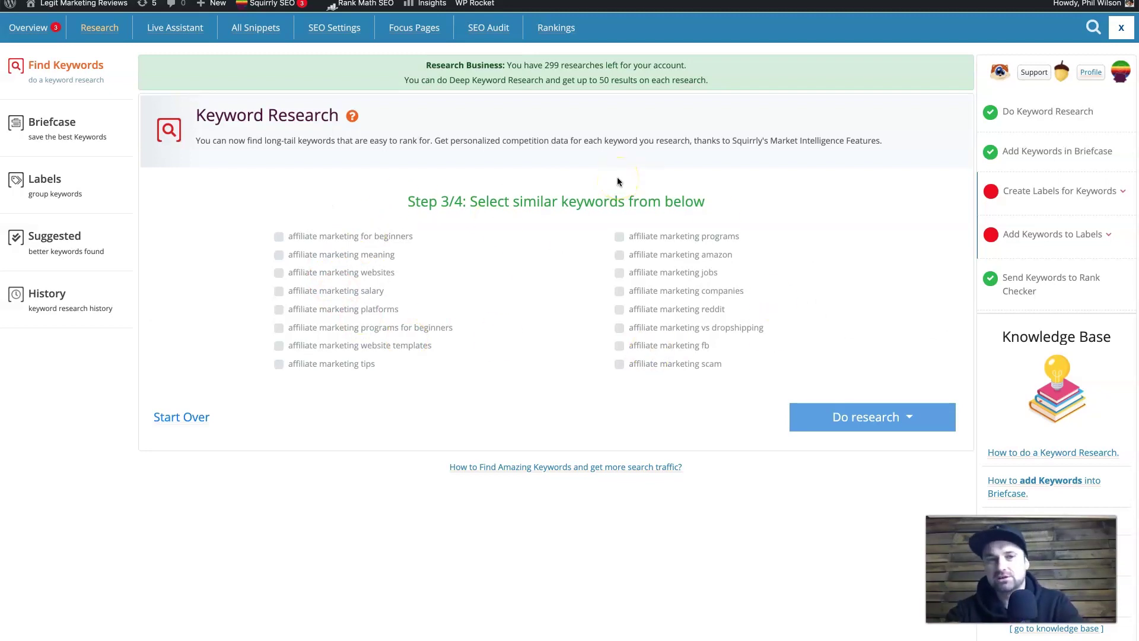
# - Add the three similar keywords and research up to 20 results
pyautogui.click(279, 236)
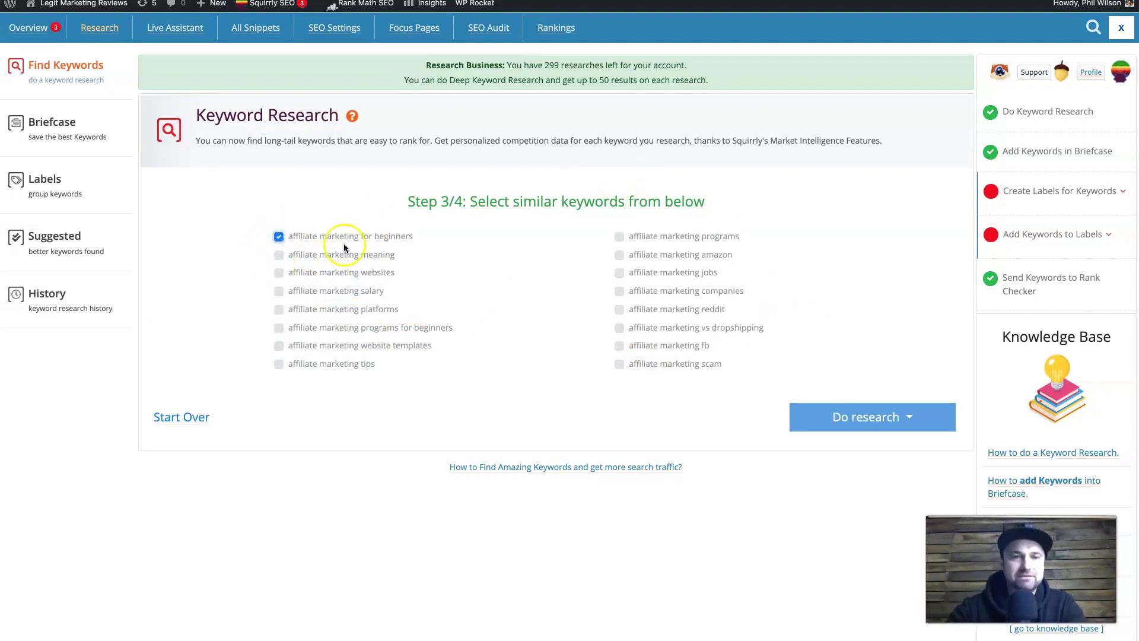
pyautogui.click(279, 328)
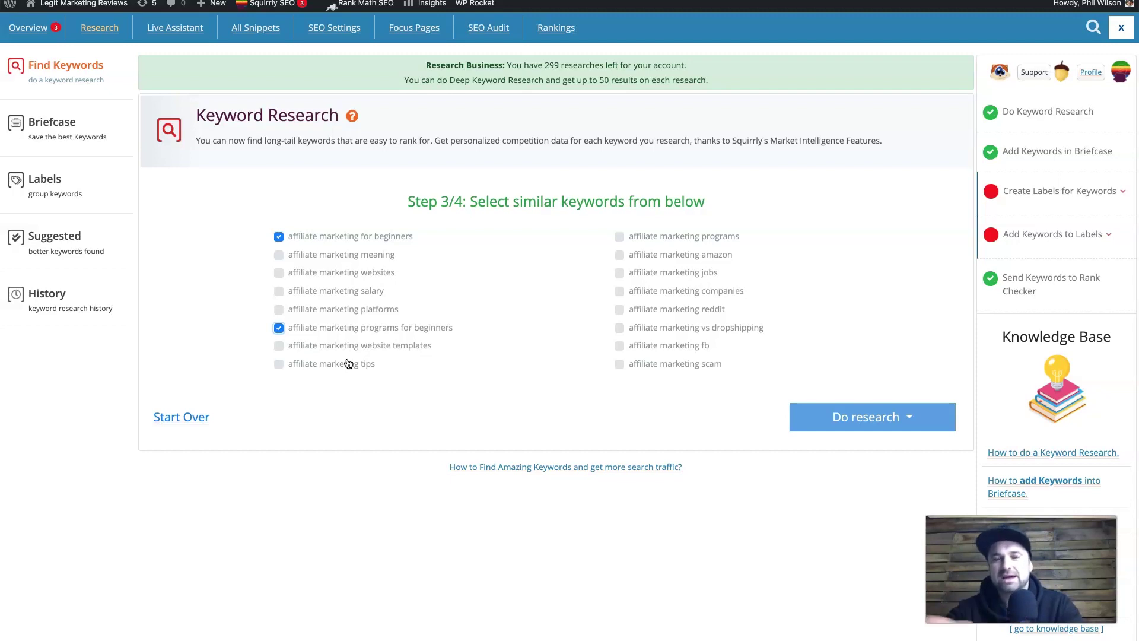
pyautogui.click(344, 364)
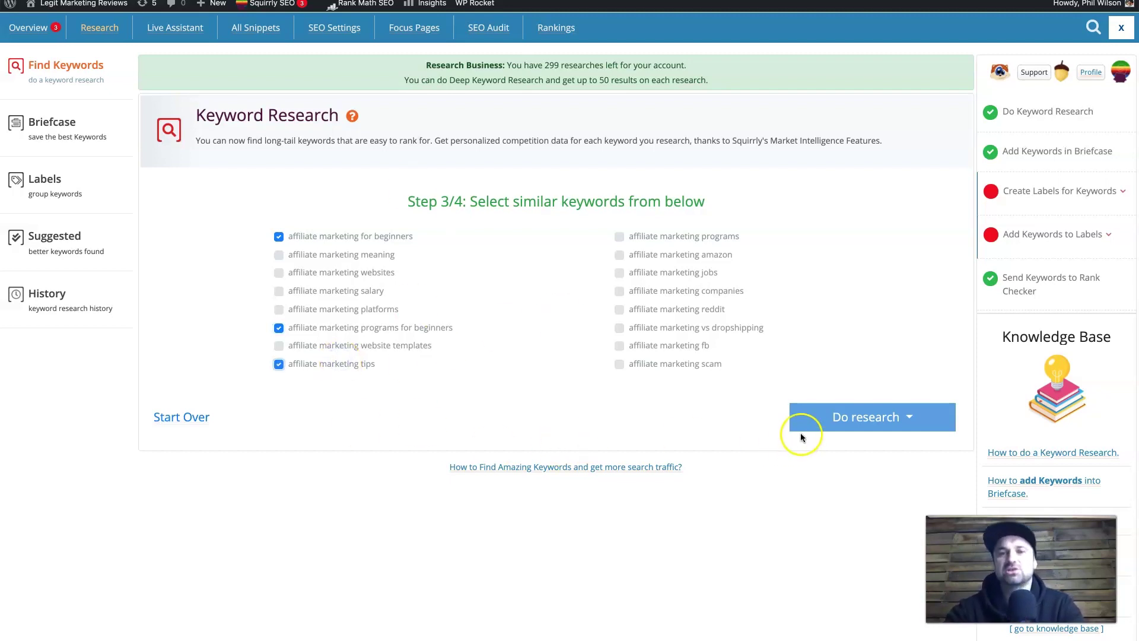
pyautogui.click(855, 411)
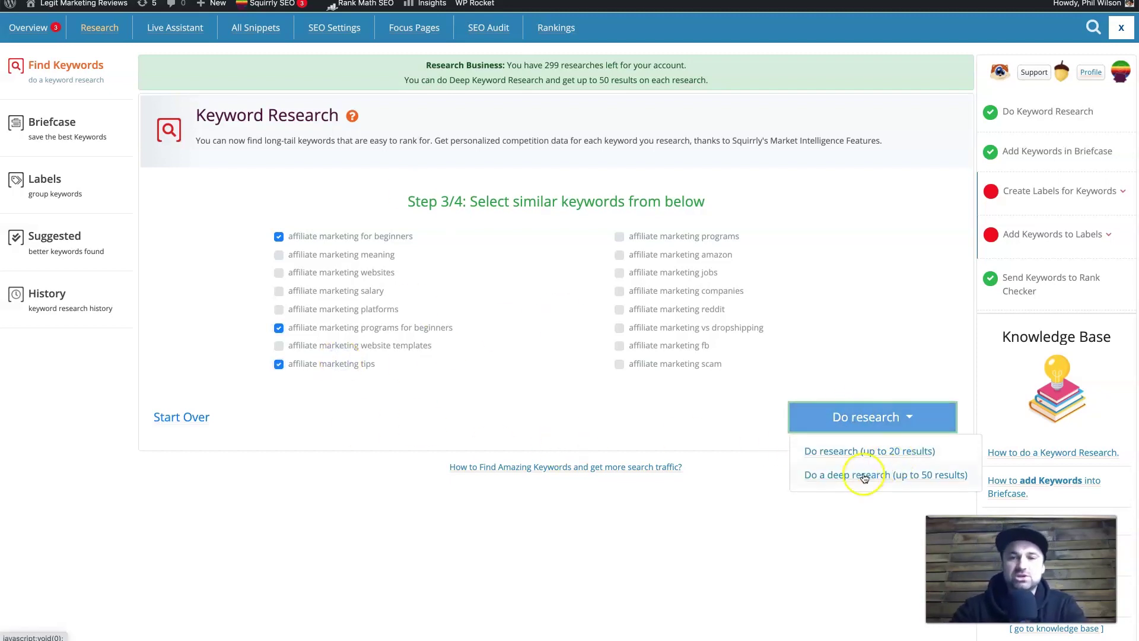
pyautogui.click(864, 451)
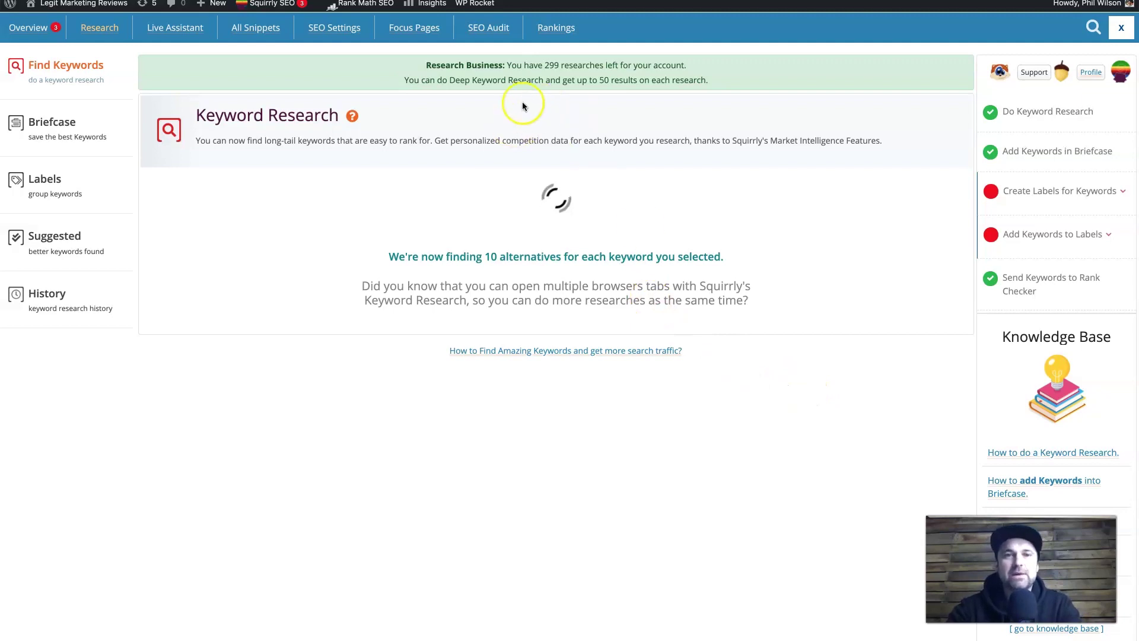
# - Point out the remaining research allowance, then scroll through the 20 keyword results
pyautogui.moveTo(427, 65); pyautogui.dragTo(595, 65)
pyautogui.click(596, 65)
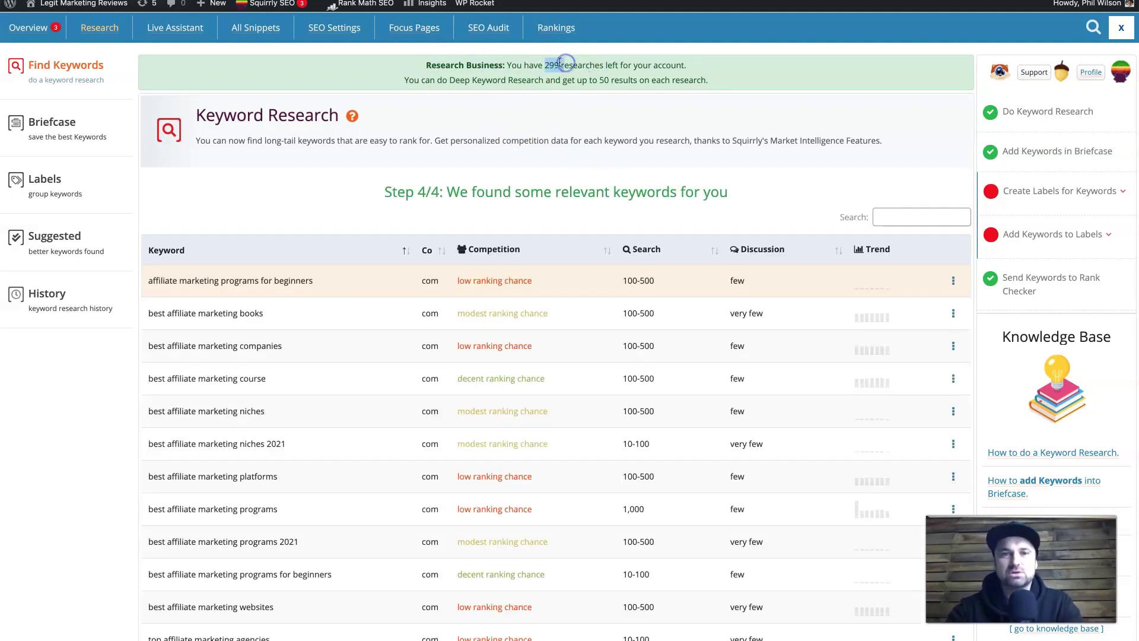
pyautogui.click(546, 64)
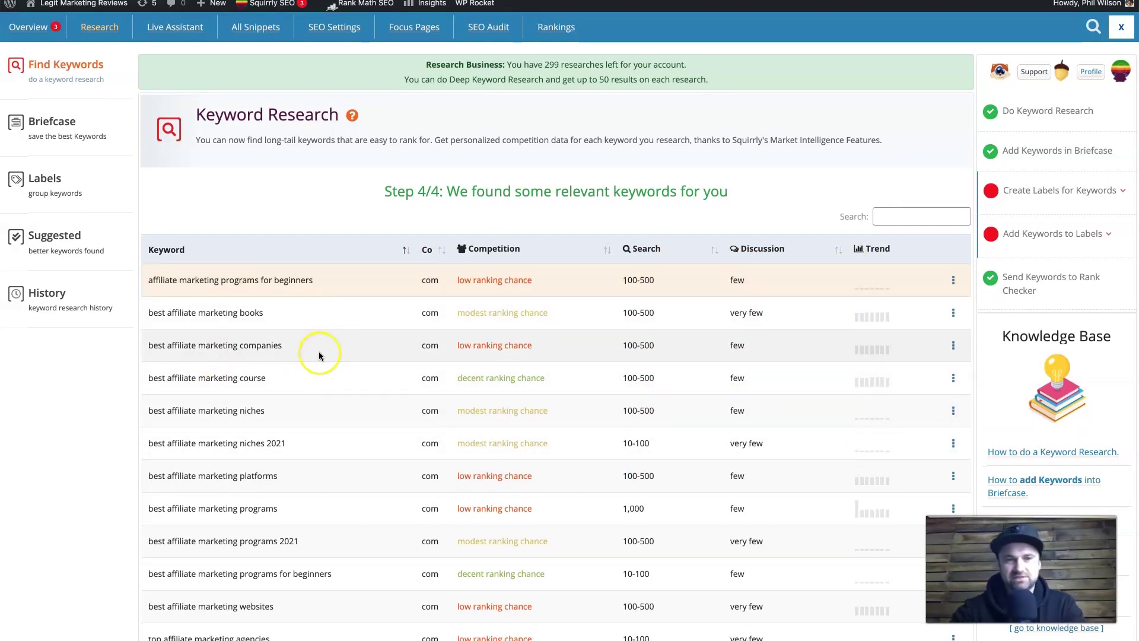
pyautogui.scroll(-3, 321, 354)
pyautogui.scroll(-5, 561, 345)
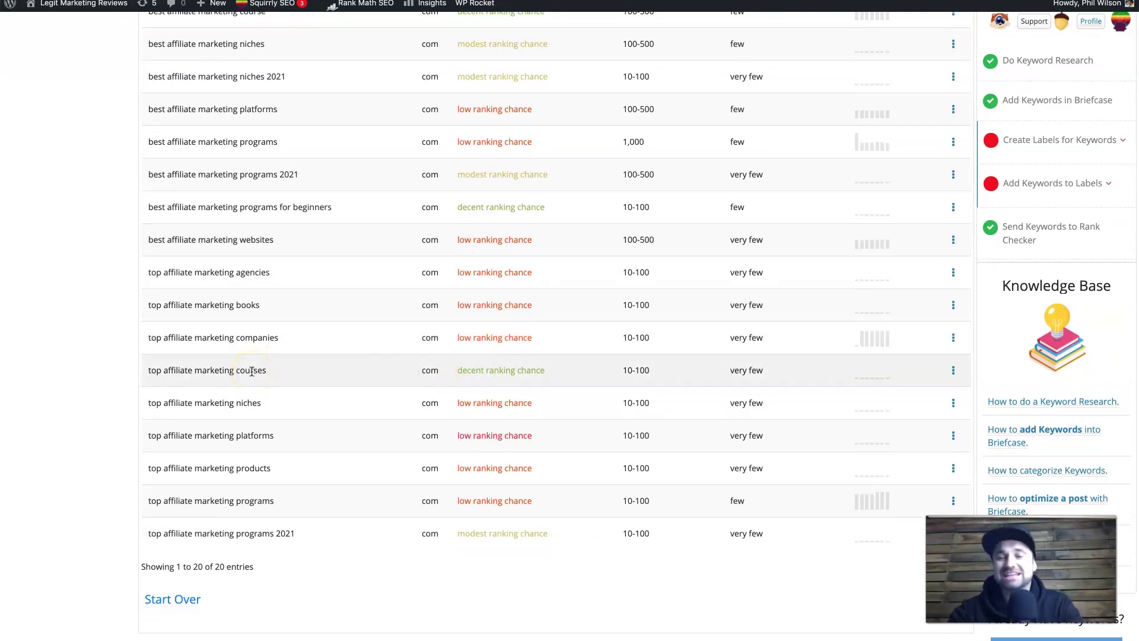
pyautogui.scroll(10, 252, 372)
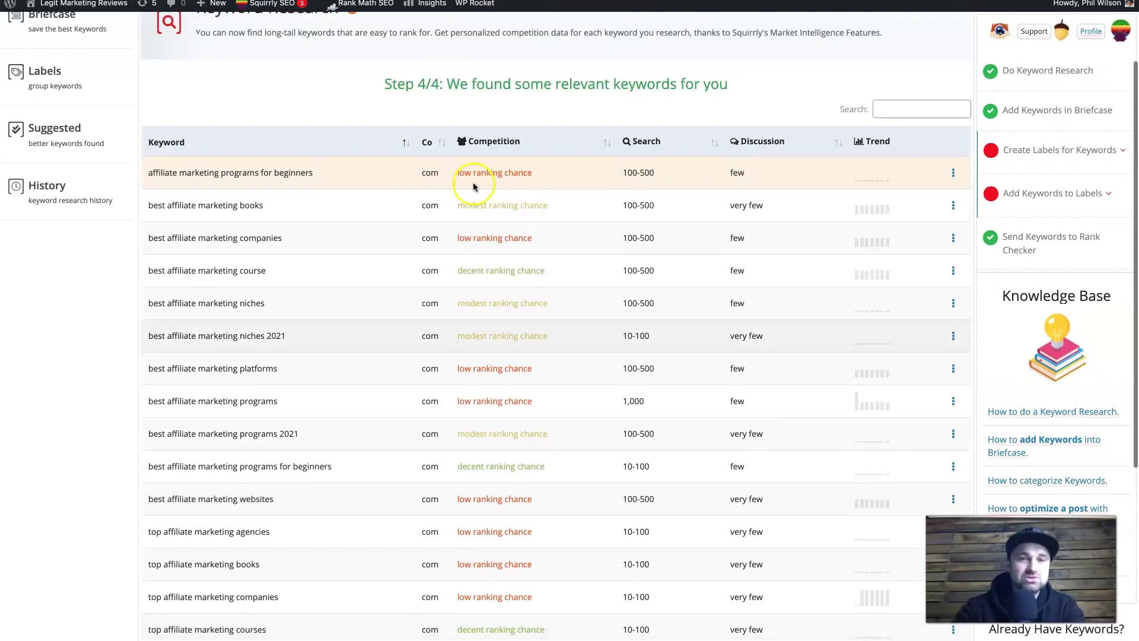
# - Sort by Competition descending and highlight the six easiest keywords and 'best affiliate marketing programs 2021'
pyautogui.click(479, 145)
pyautogui.click(479, 144)
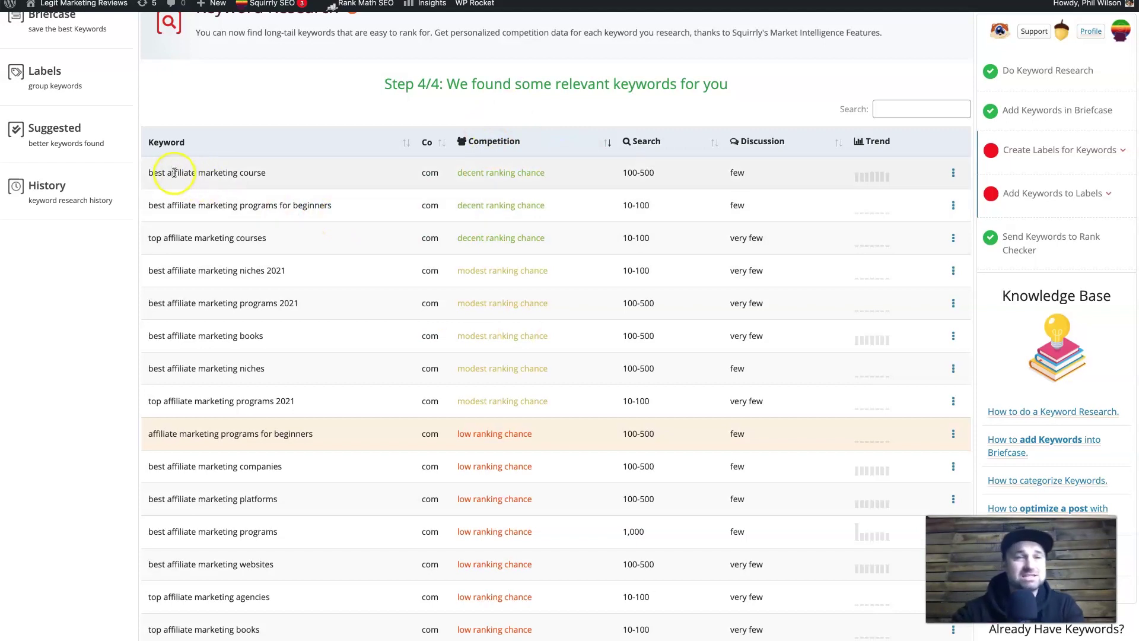
pyautogui.moveTo(144, 172); pyautogui.dragTo(346, 354)
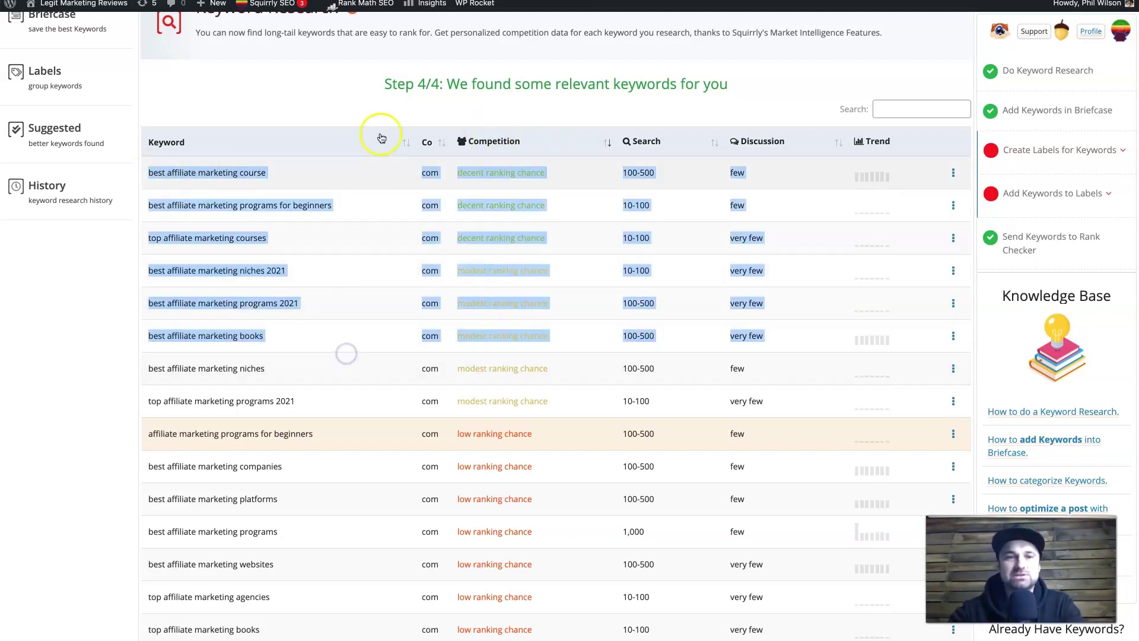
pyautogui.click(383, 91)
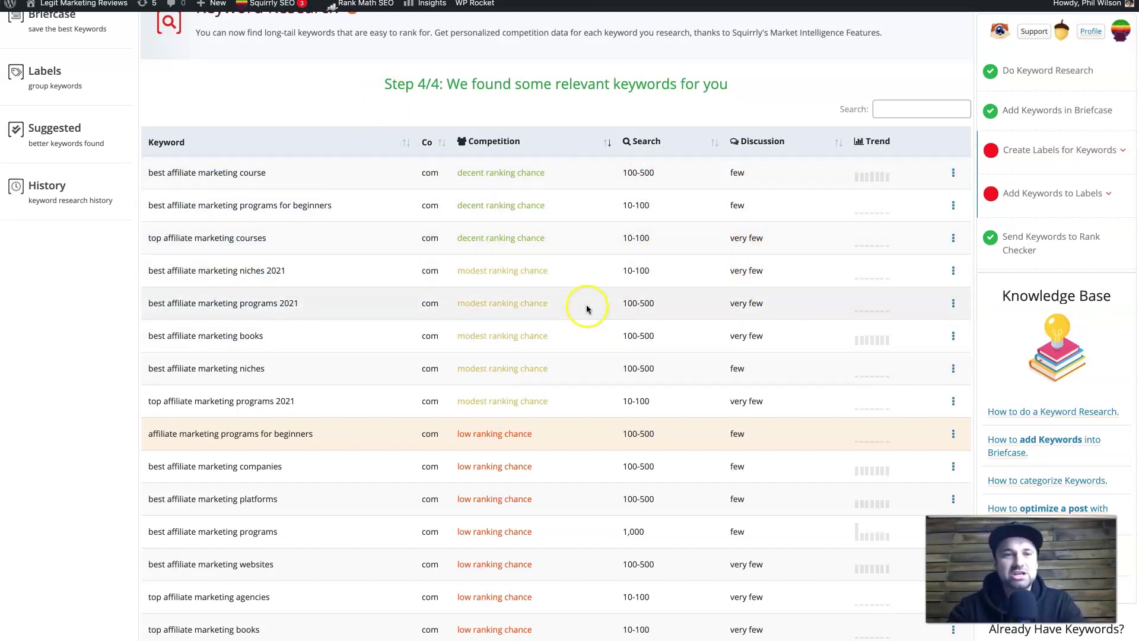
pyautogui.moveTo(302, 303); pyautogui.dragTo(151, 303)
pyautogui.click(131, 308)
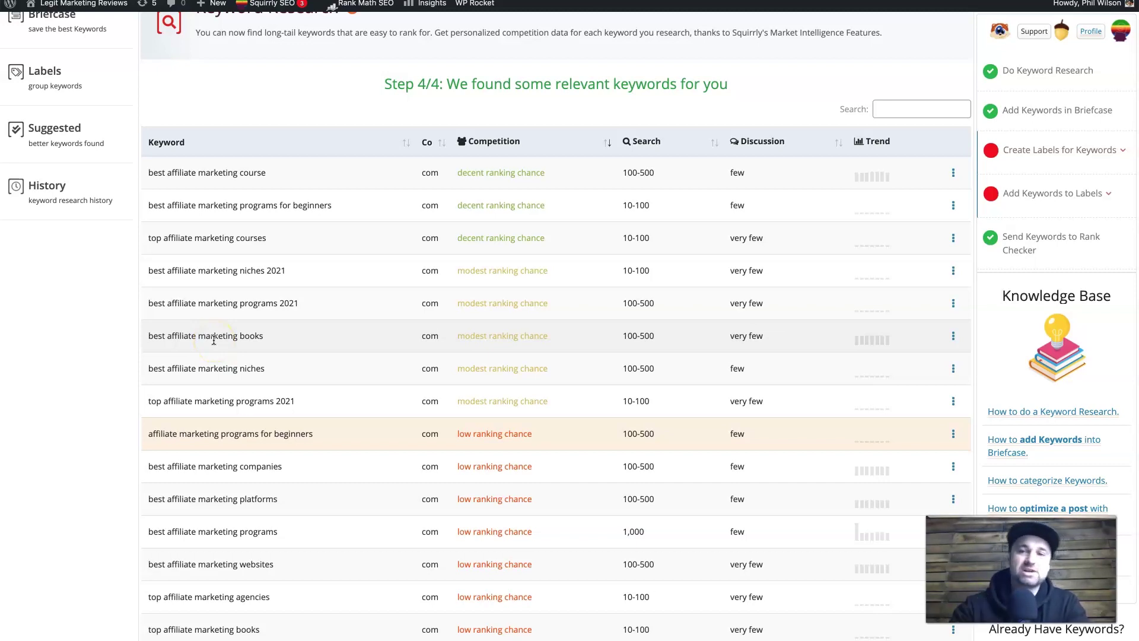
# - Add 'top affiliate marketing programs 2021' to the Briefcase from its row menu
pyautogui.click(954, 403)
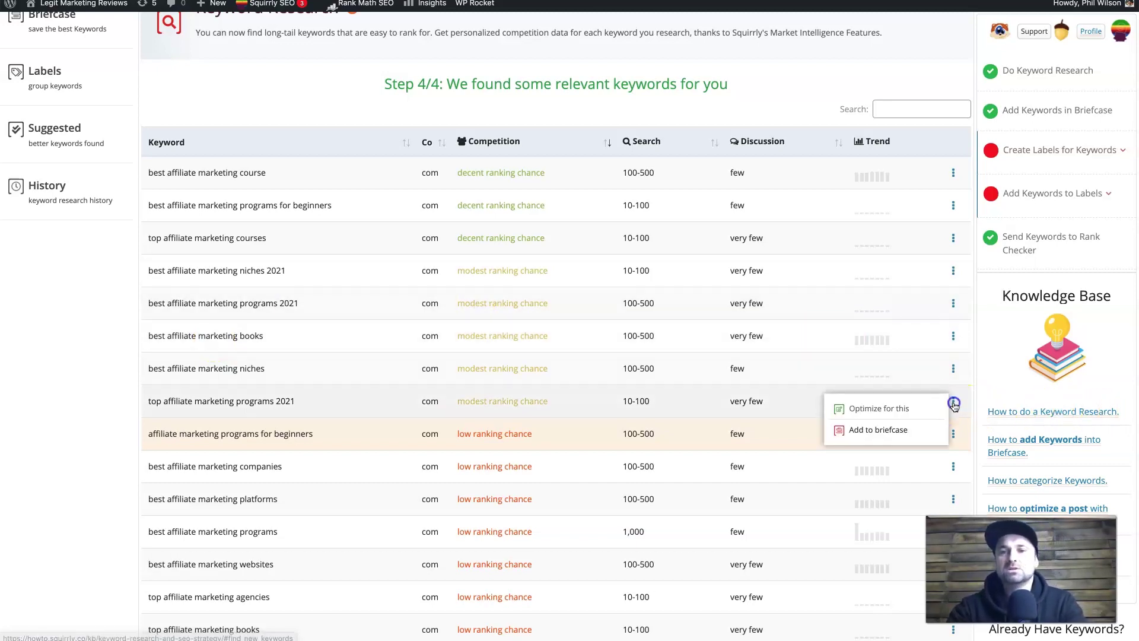
pyautogui.click(879, 408)
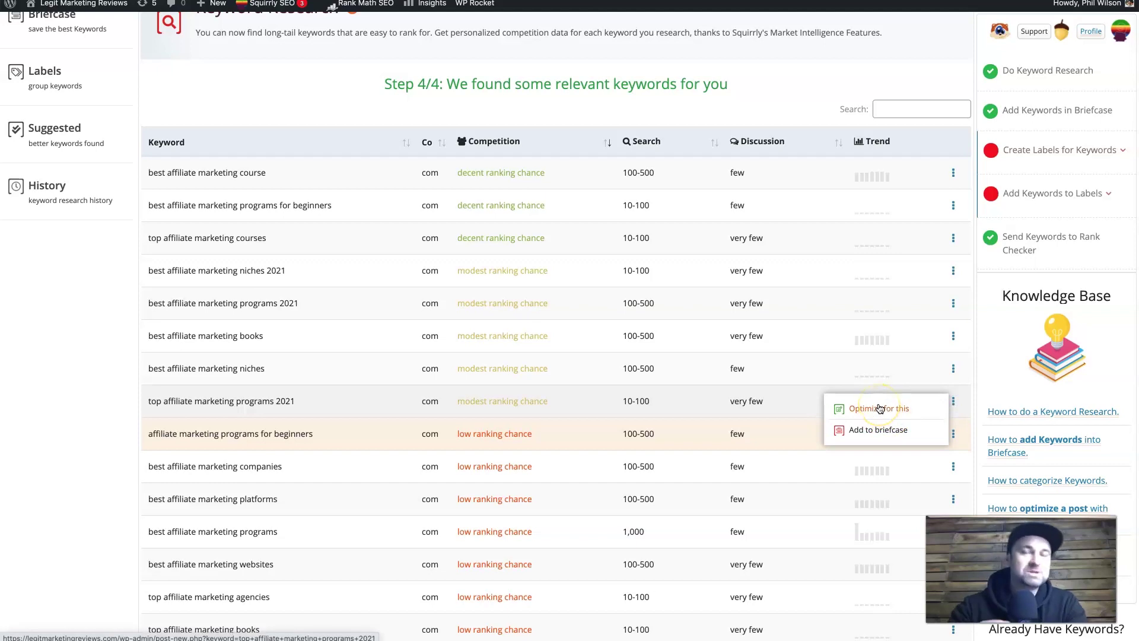
pyautogui.click(871, 431)
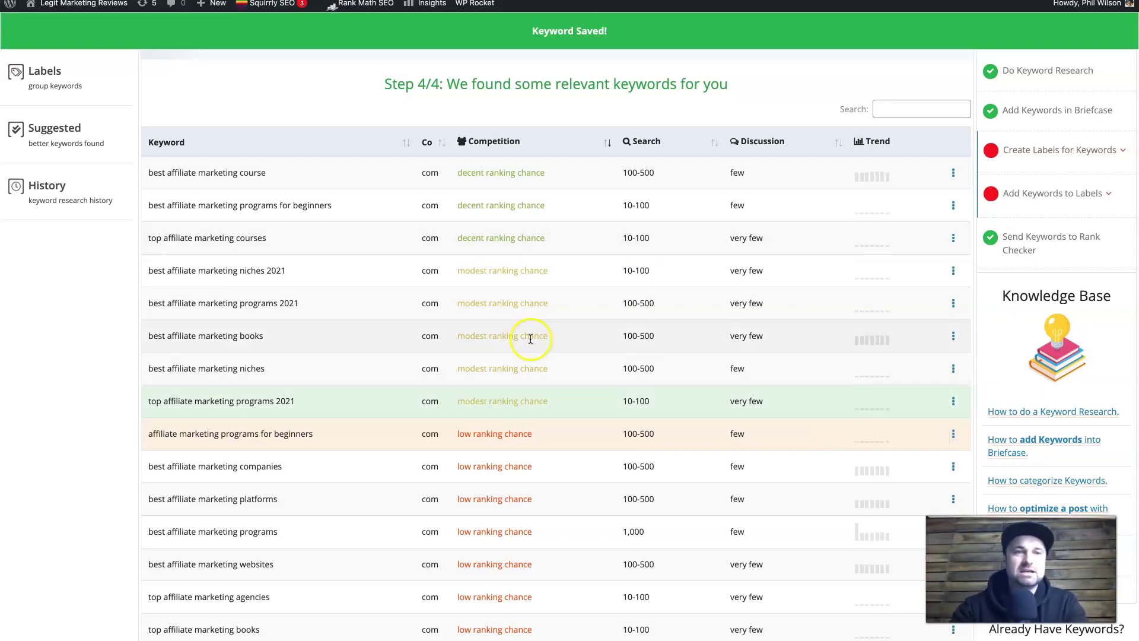
pyautogui.scroll(3, 393, 275)
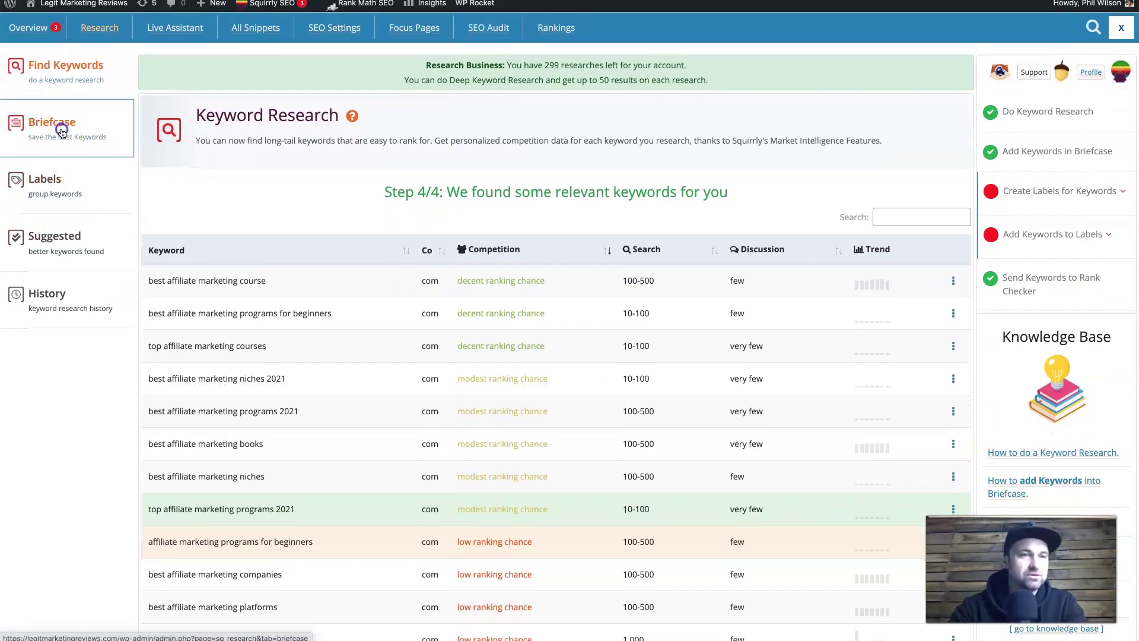
# - Show the Briefcase list containing 'top affiliate marketing programs 2021' and 'videly review'
pyautogui.click(62, 133)
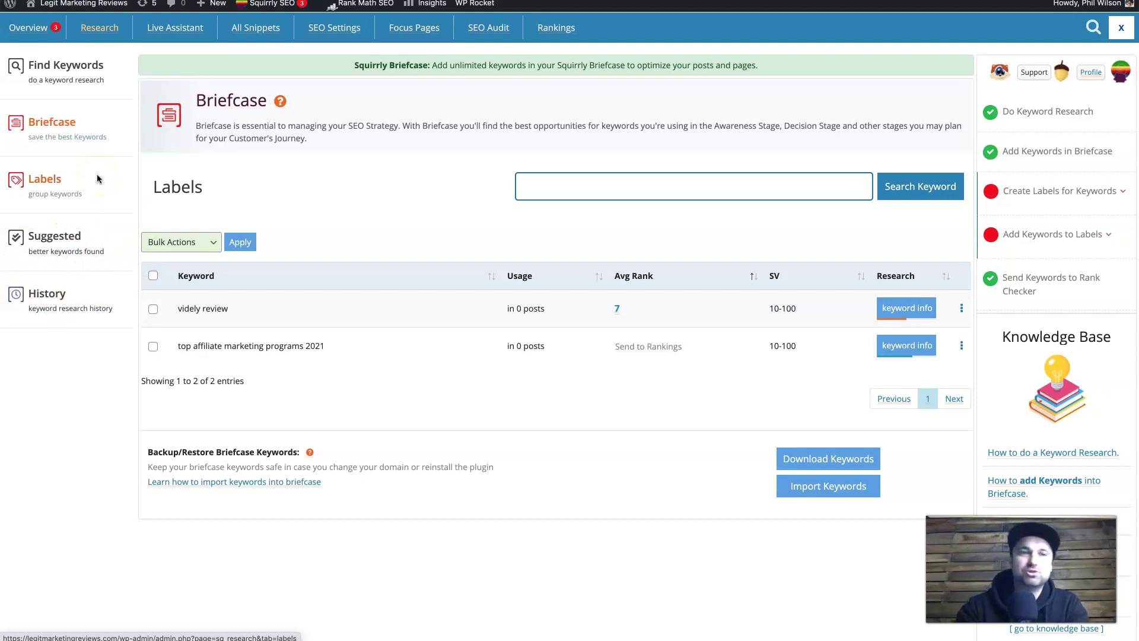
# - Open the bCast Suite Review post in Elementor from the Live Assistant section
pyautogui.click(186, 39)
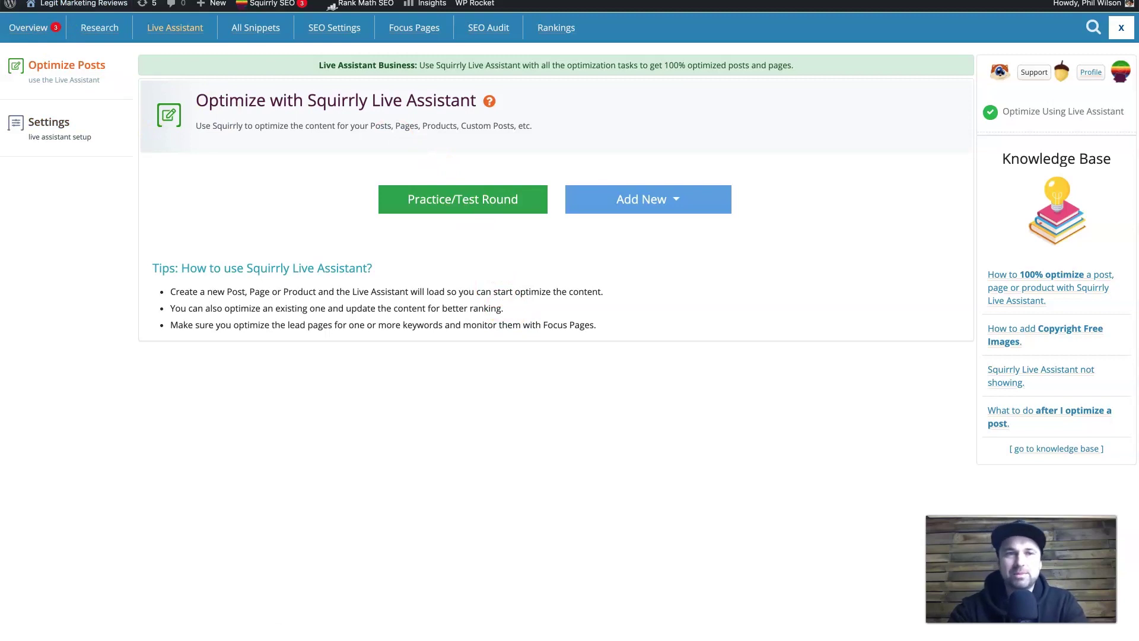
pyautogui.click(570, 210)
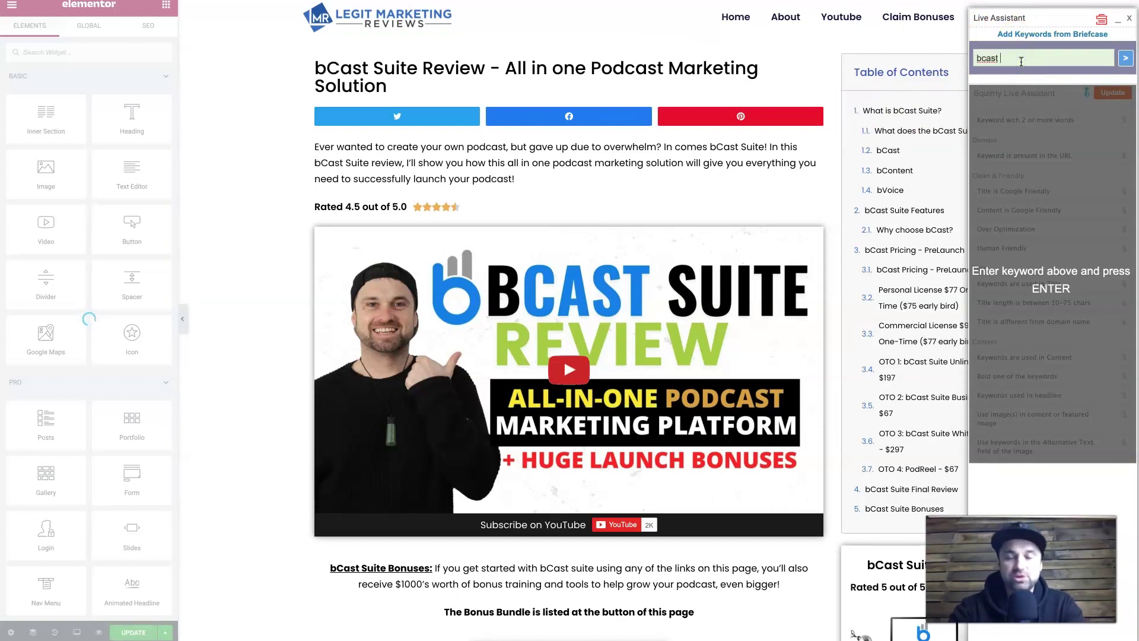
# - Analyse 'bcast suite review' and view the Human Friendly and keyword-occurrence tips
pyautogui.write('suite review')
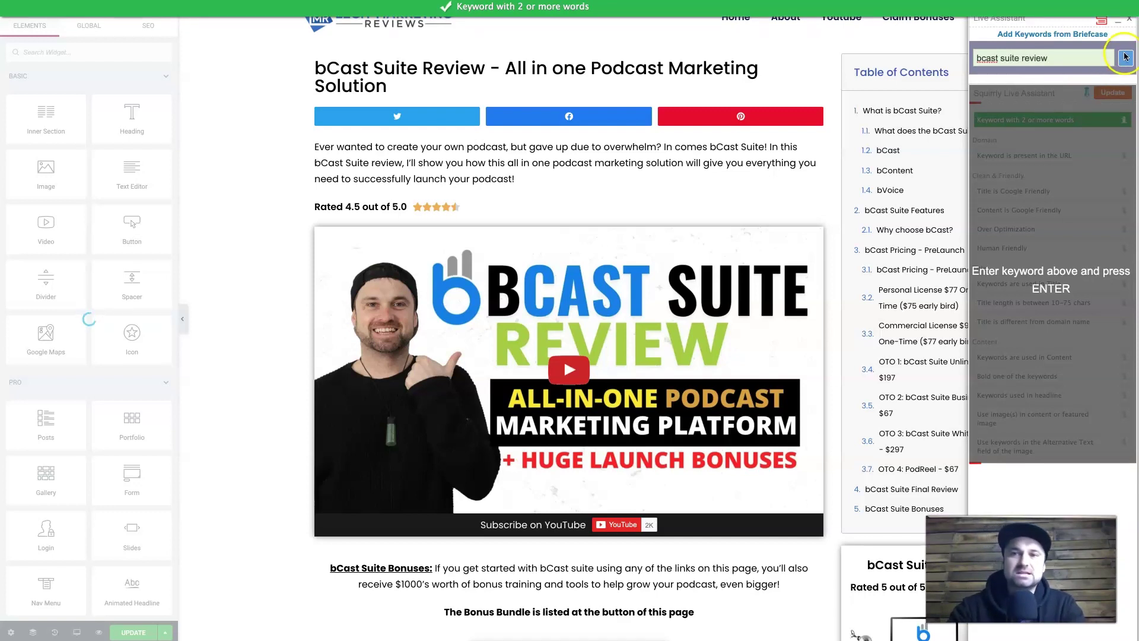
pyautogui.click(1126, 57)
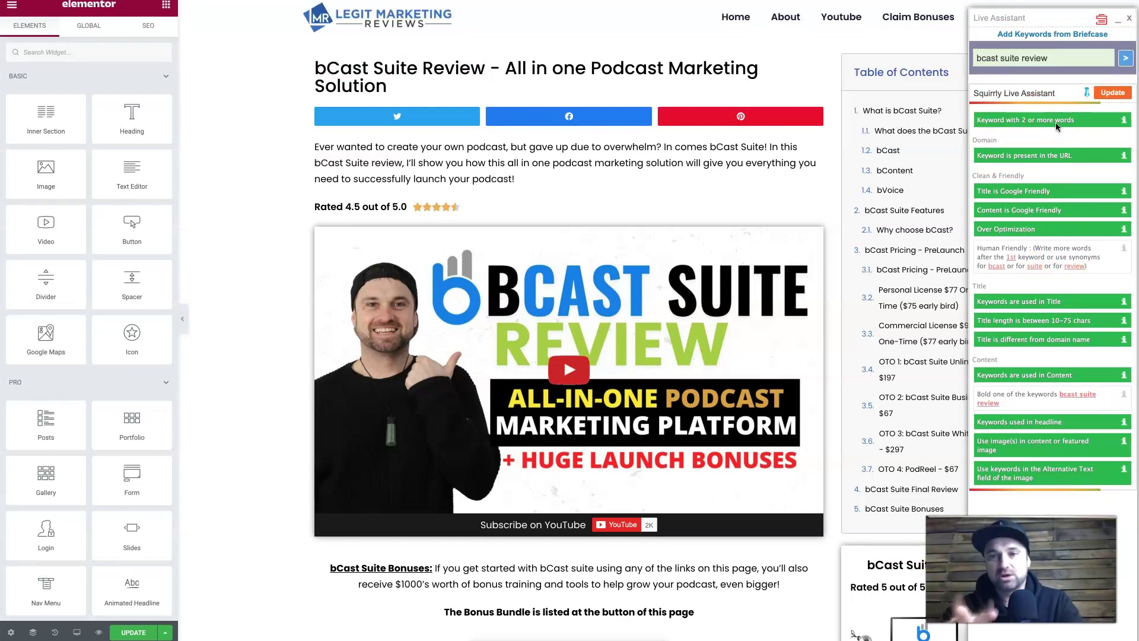
pyautogui.click(1112, 271)
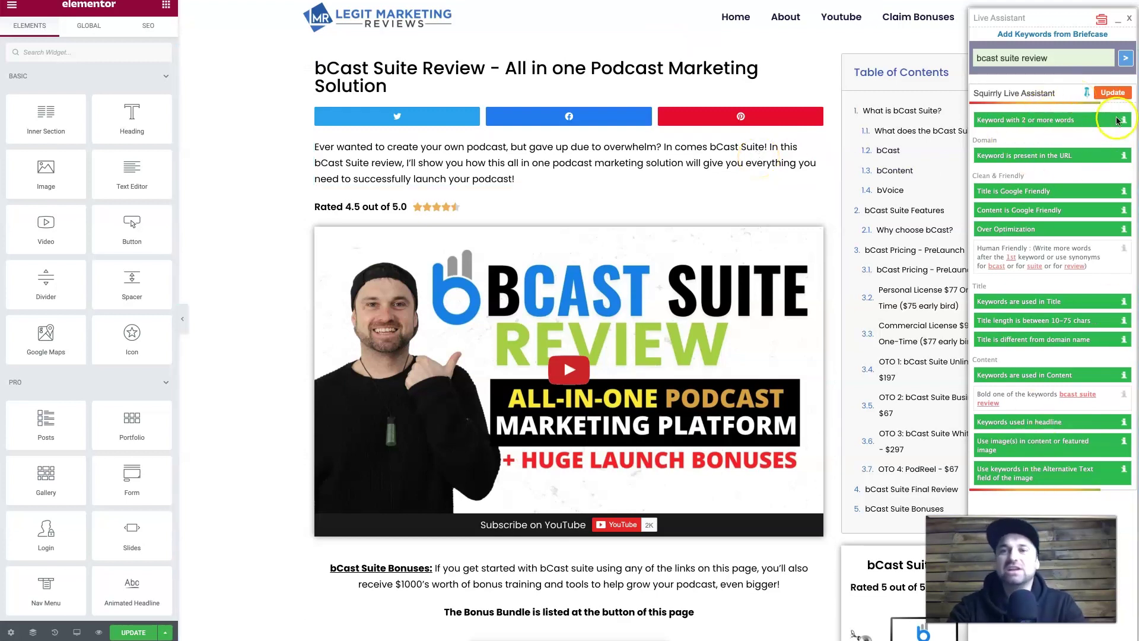
pyautogui.moveTo(1128, 120)
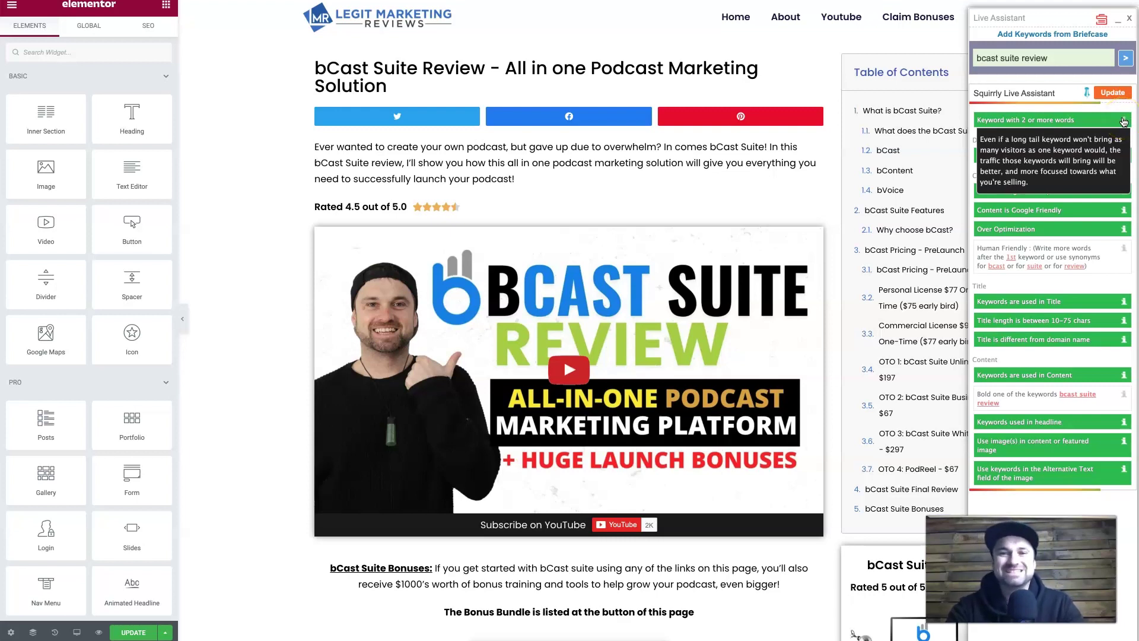
pyautogui.click(1070, 395)
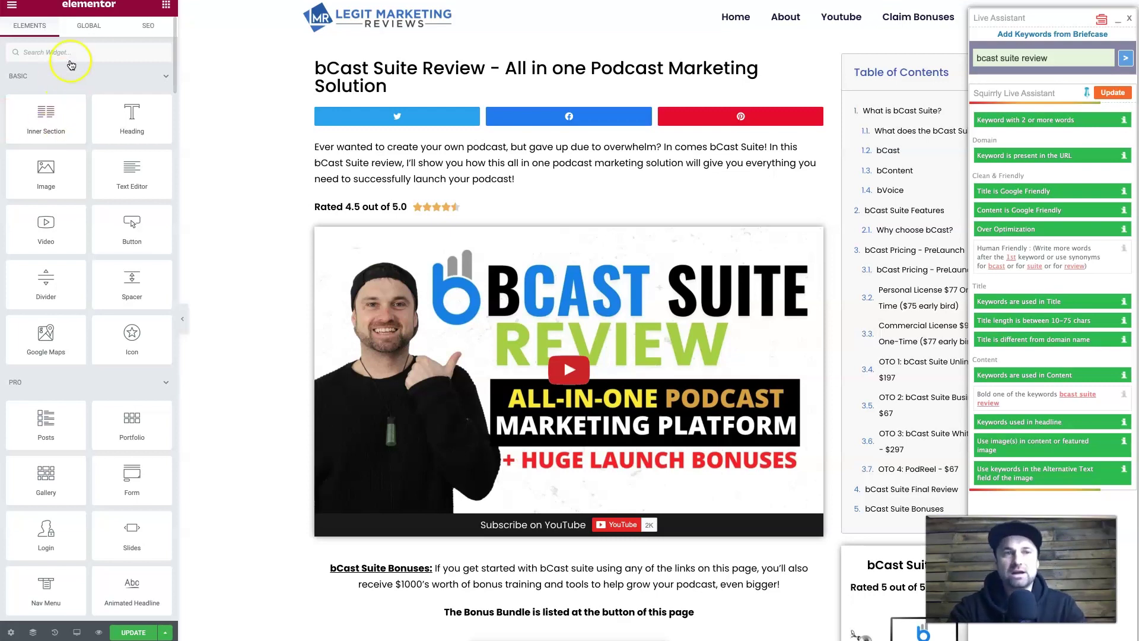
# - Check the Rank Math SEO tab, return to Elements, nudge the Live Assistant panel, then exit
pyautogui.click(148, 26)
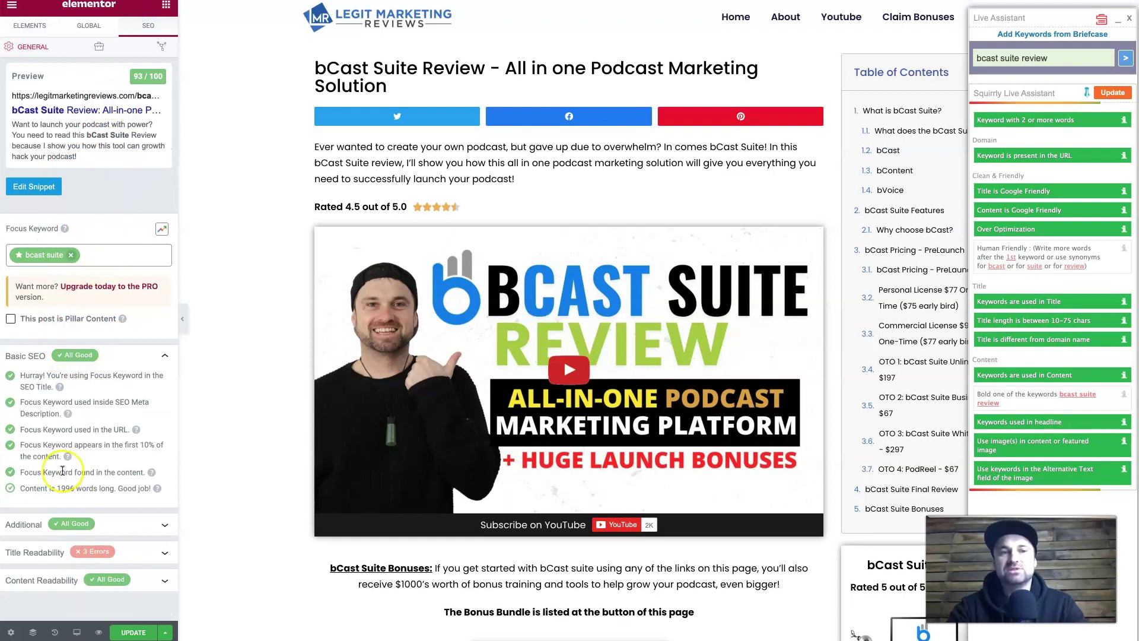
pyautogui.click(31, 27)
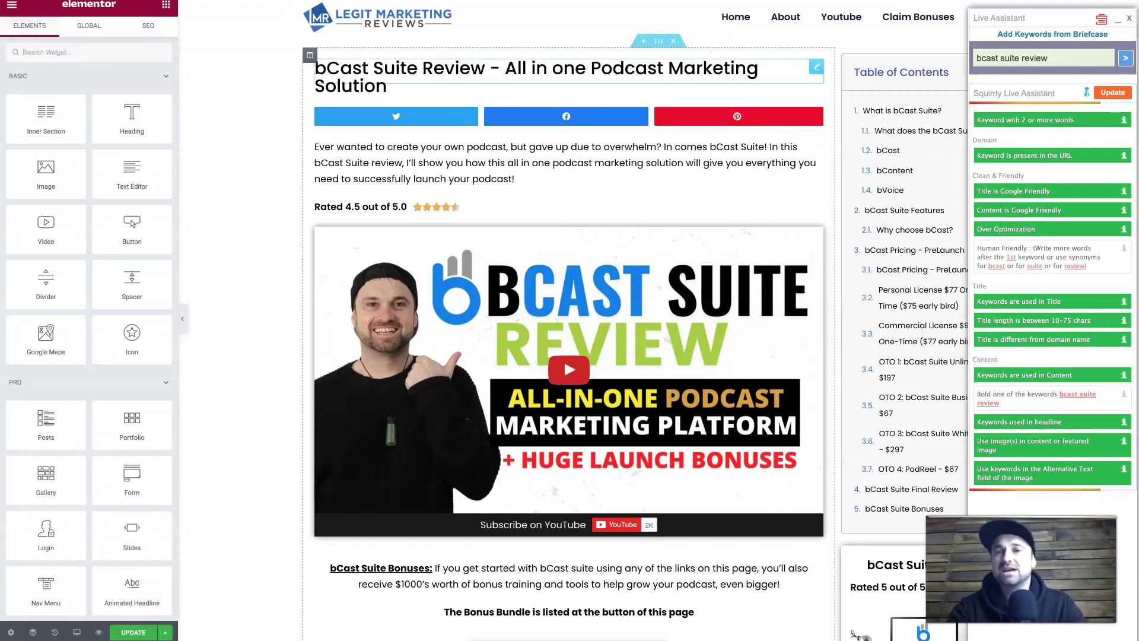
pyautogui.moveTo(1098, 17); pyautogui.dragTo(1071, 16)
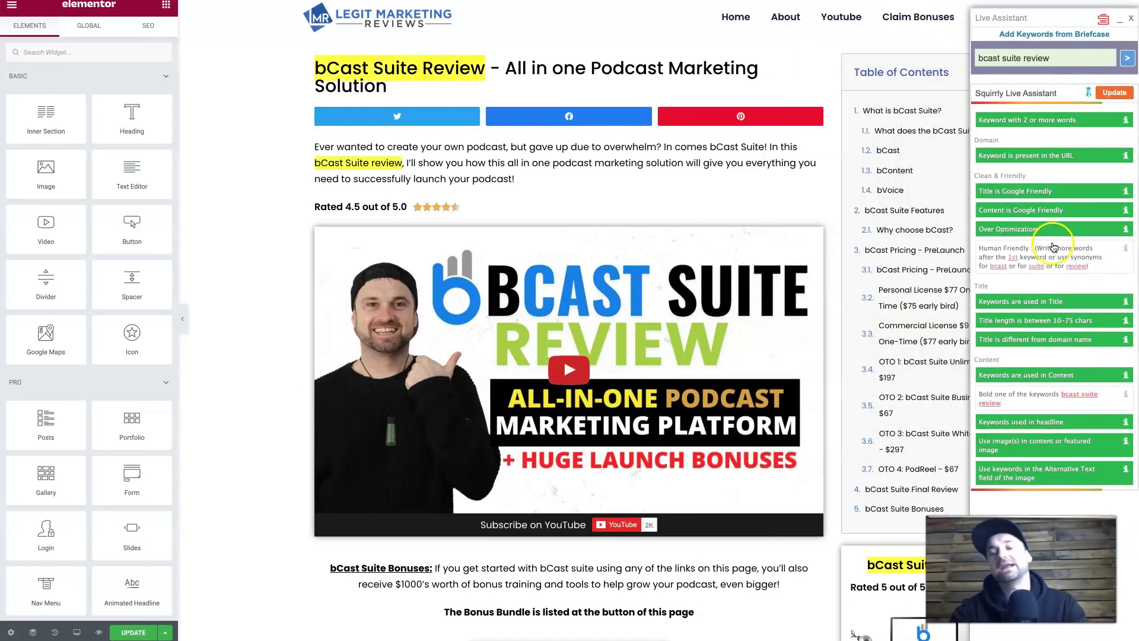
pyautogui.click(218, 28)
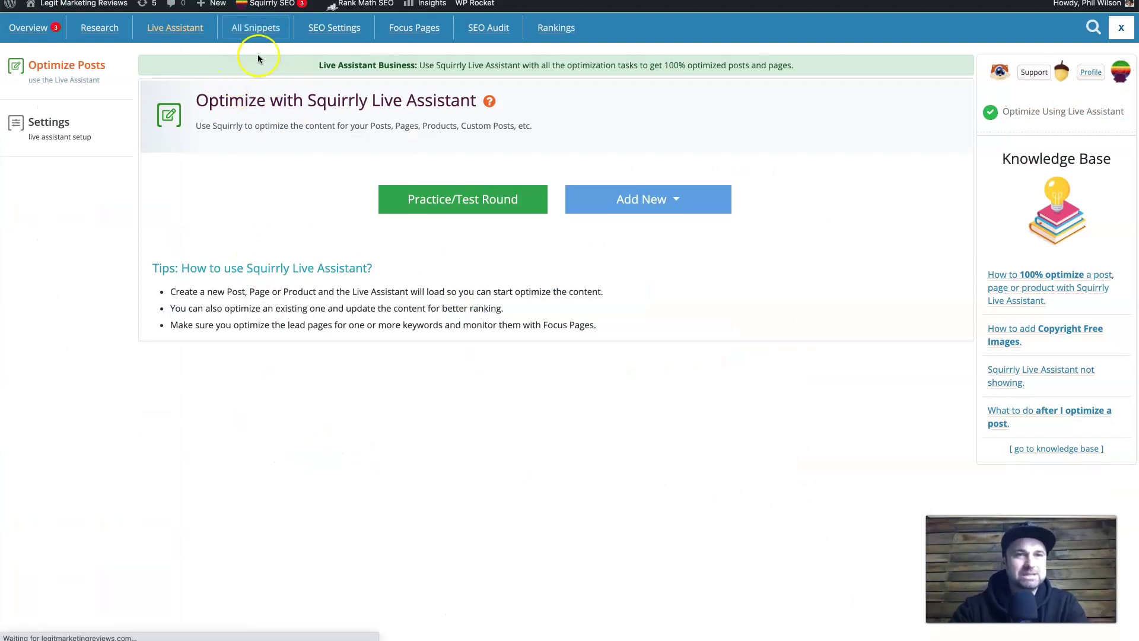
# - Open All Snippets and scroll the post list's METAs, Open Graph, Twitter Card and Visibility statuses
pyautogui.click(260, 27)
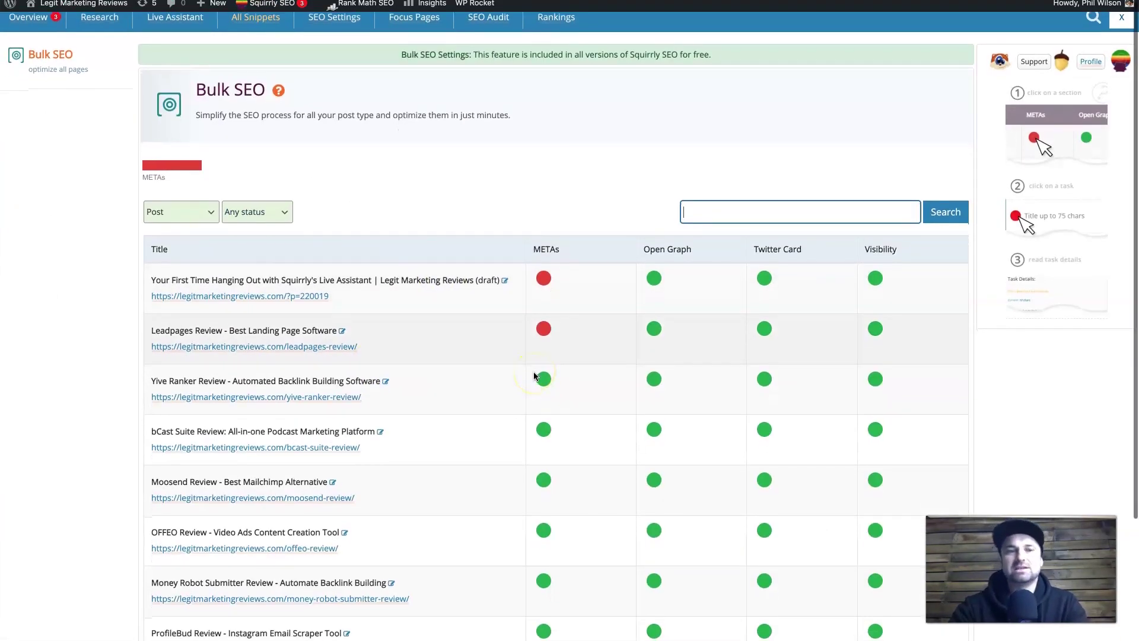
pyautogui.scroll(-1, 534, 375)
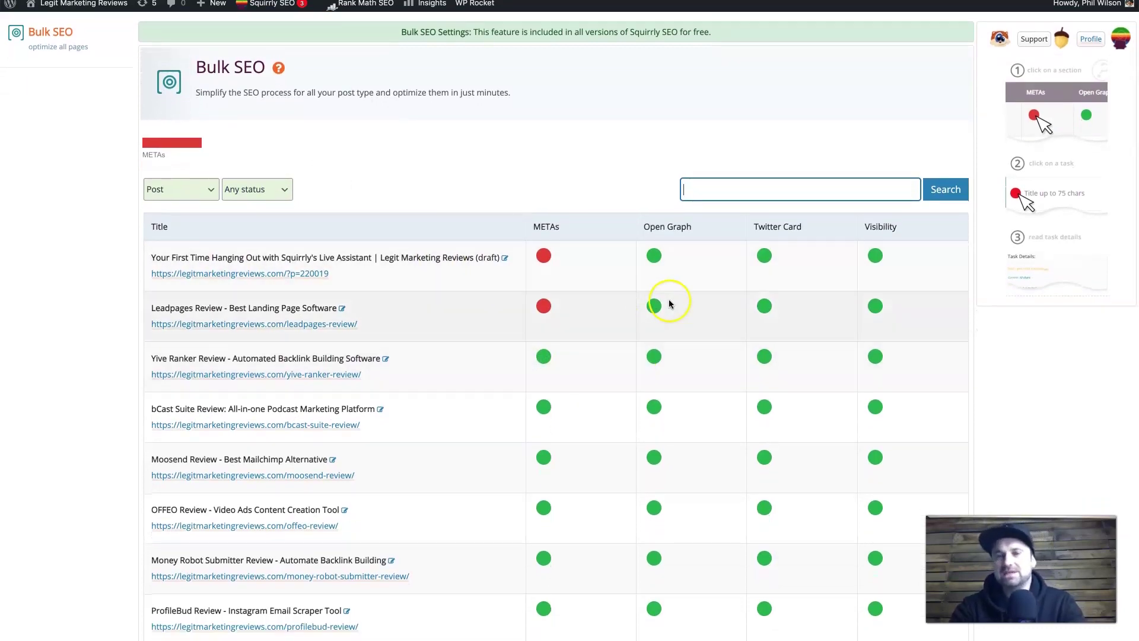
pyautogui.moveTo(653, 256)
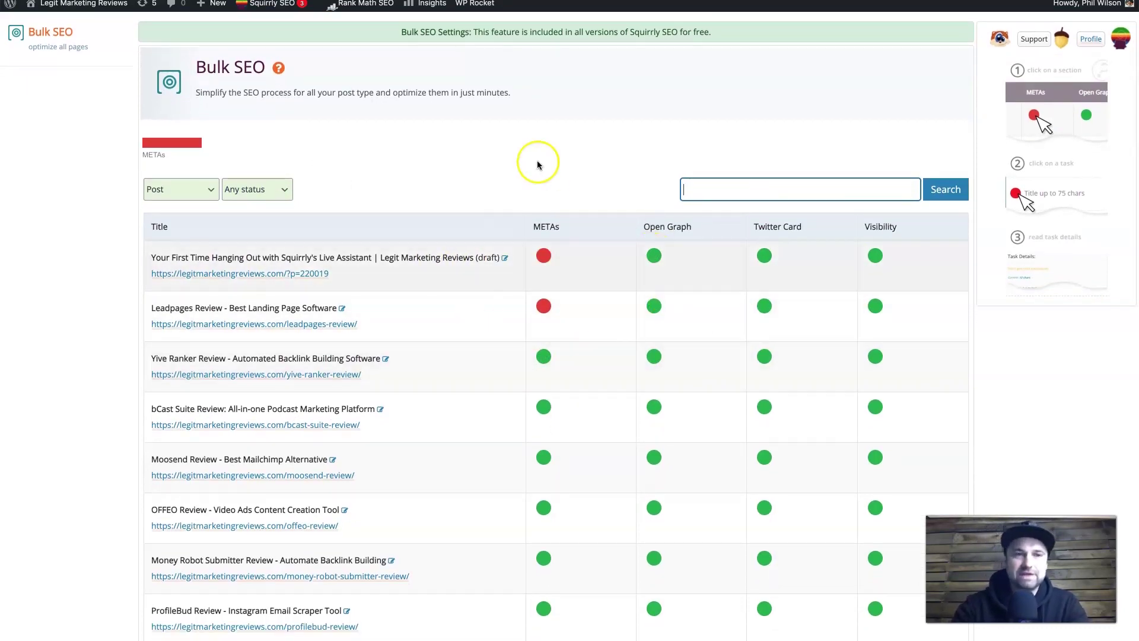
pyautogui.scroll(-1, 558, 169)
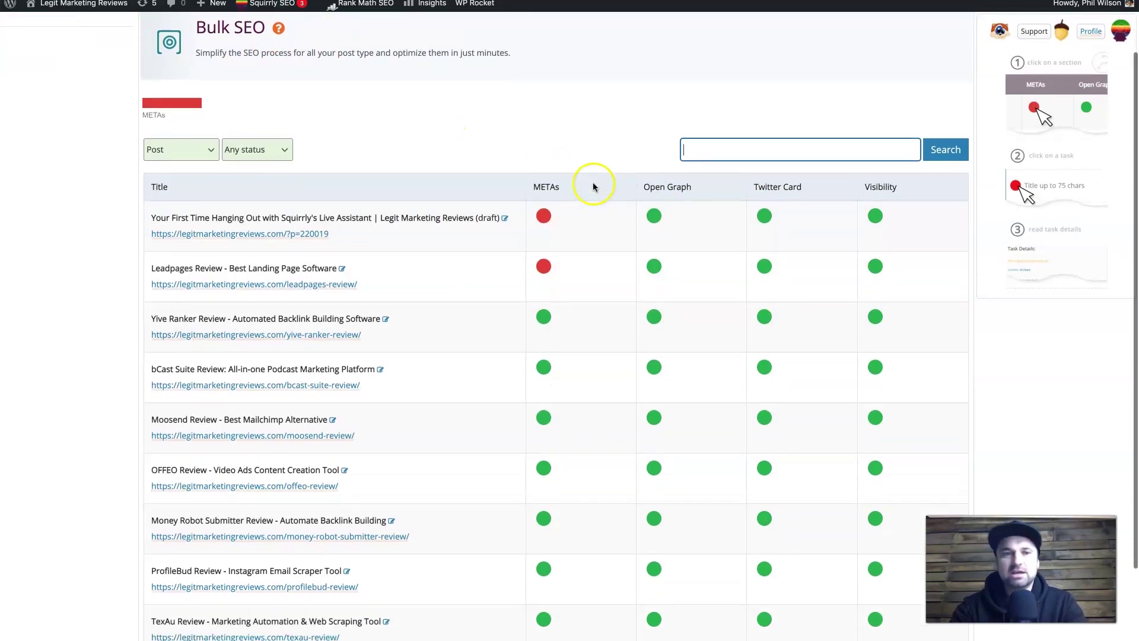
pyautogui.moveTo(546, 270)
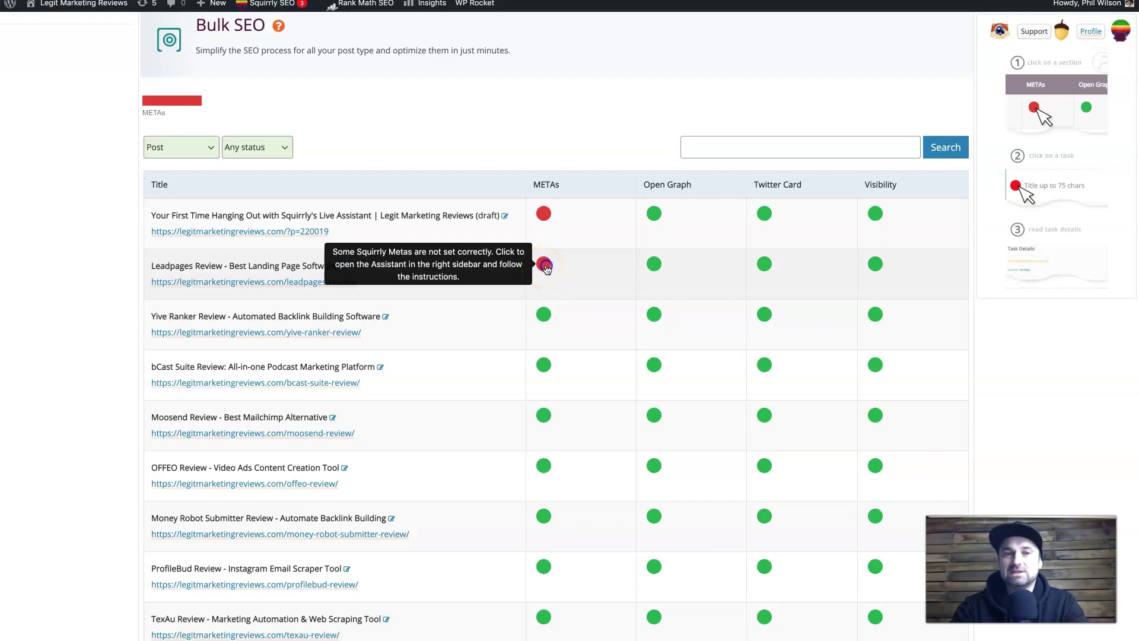
# - Inspect Leadpages Review's red METAs and read the 'Keyword in description' task details
pyautogui.click(547, 270)
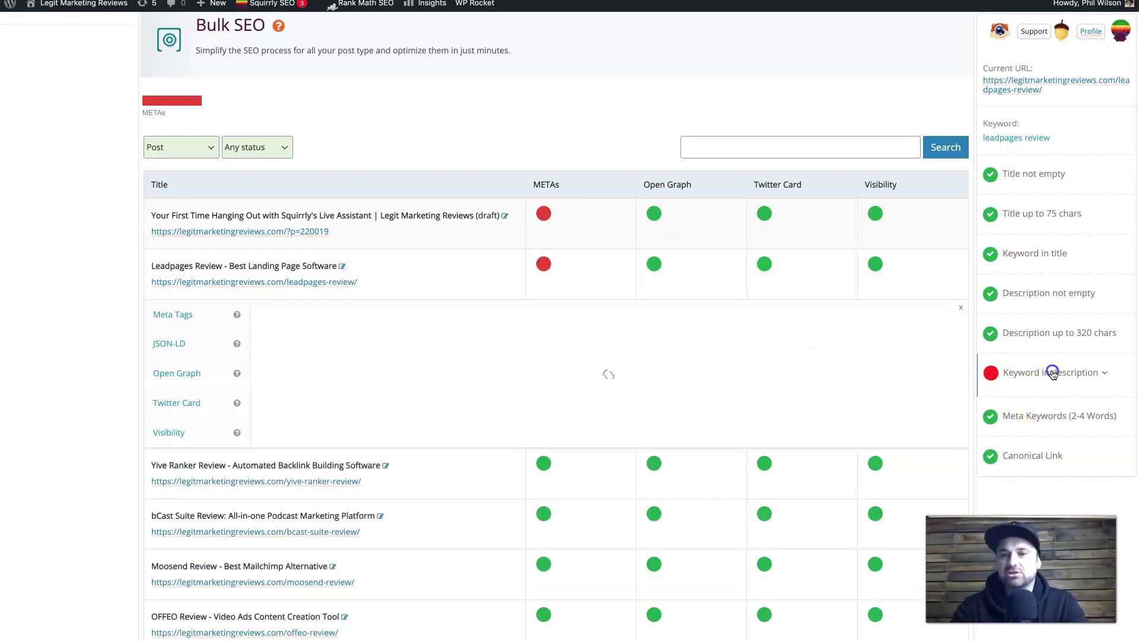
pyautogui.click(1052, 372)
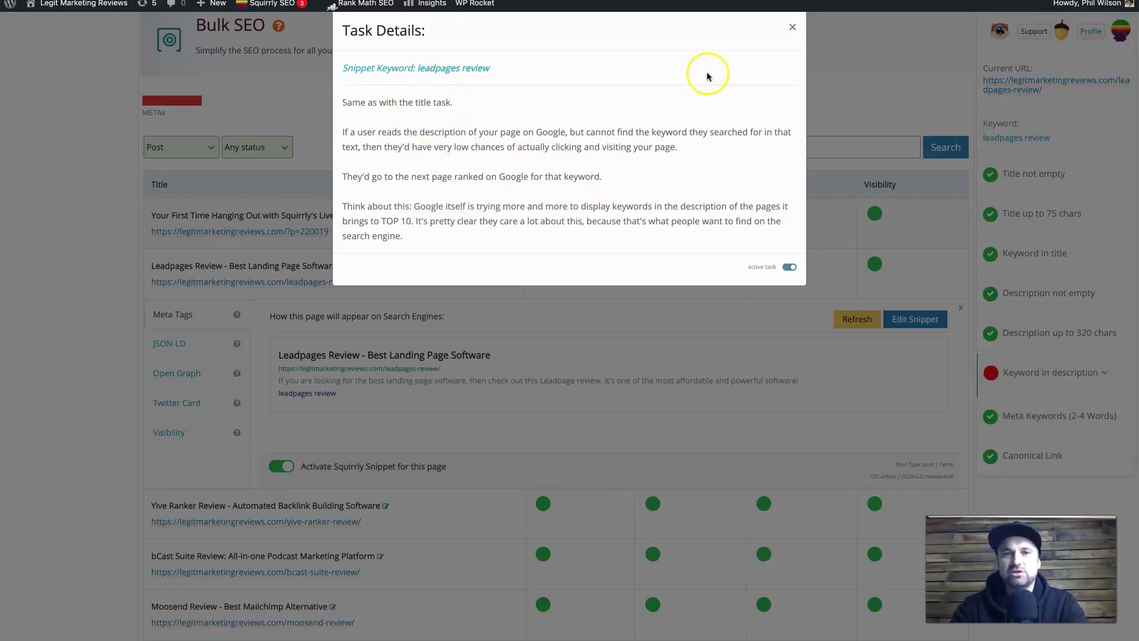
pyautogui.click(791, 27)
# - Move to page 2 of the Bulk SEO list, where all posts show green
pyautogui.scroll(-5, 641, 382)
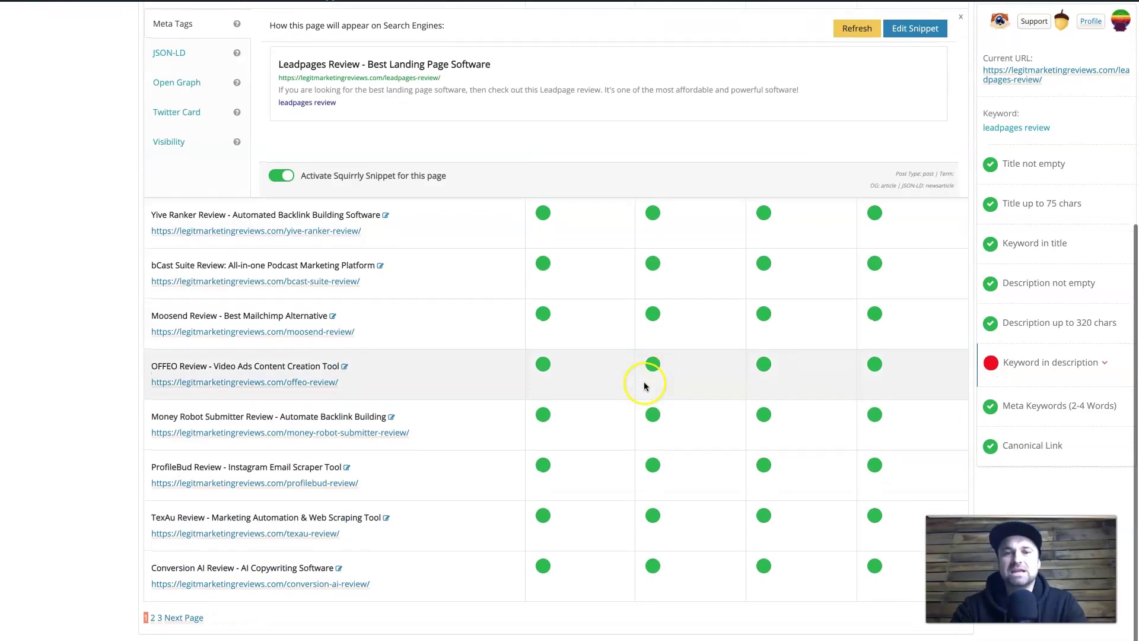
pyautogui.click(153, 627)
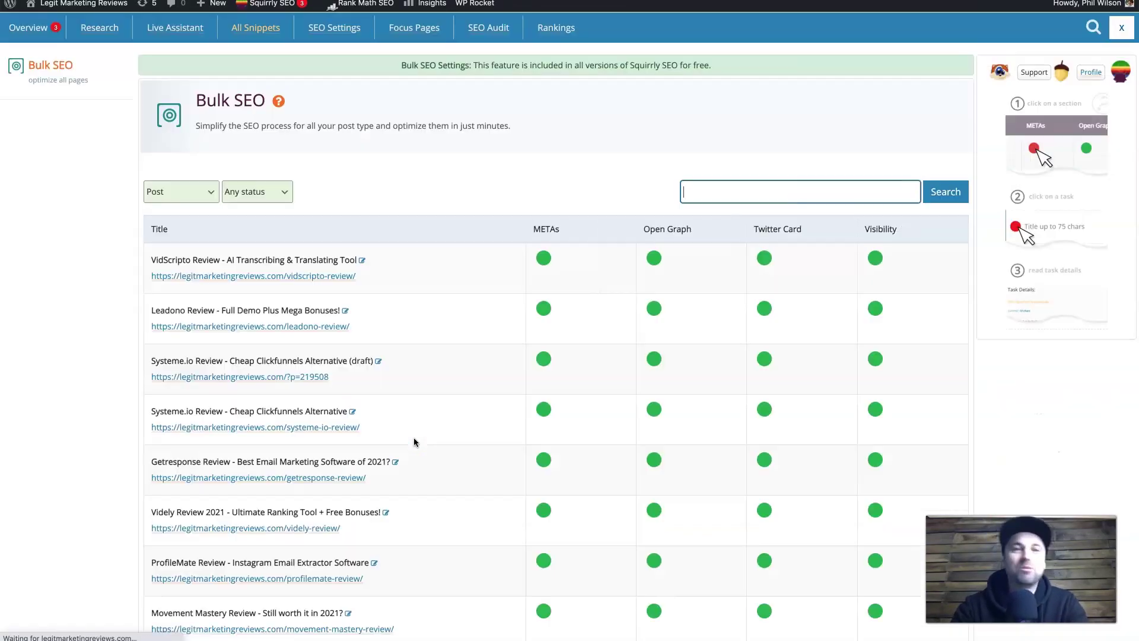
pyautogui.scroll(-4, 541, 432)
pyautogui.scroll(3, 541, 432)
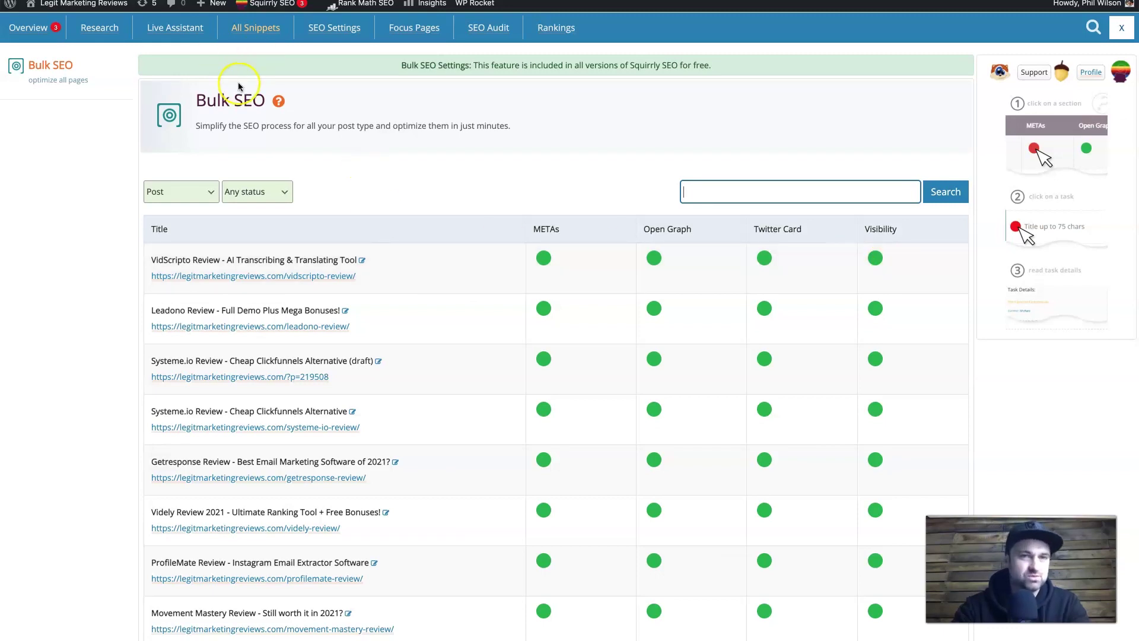
# - Open SEO Settings and browse the SEO Automation Patterns, including Home title and description patterns
pyautogui.click(334, 32)
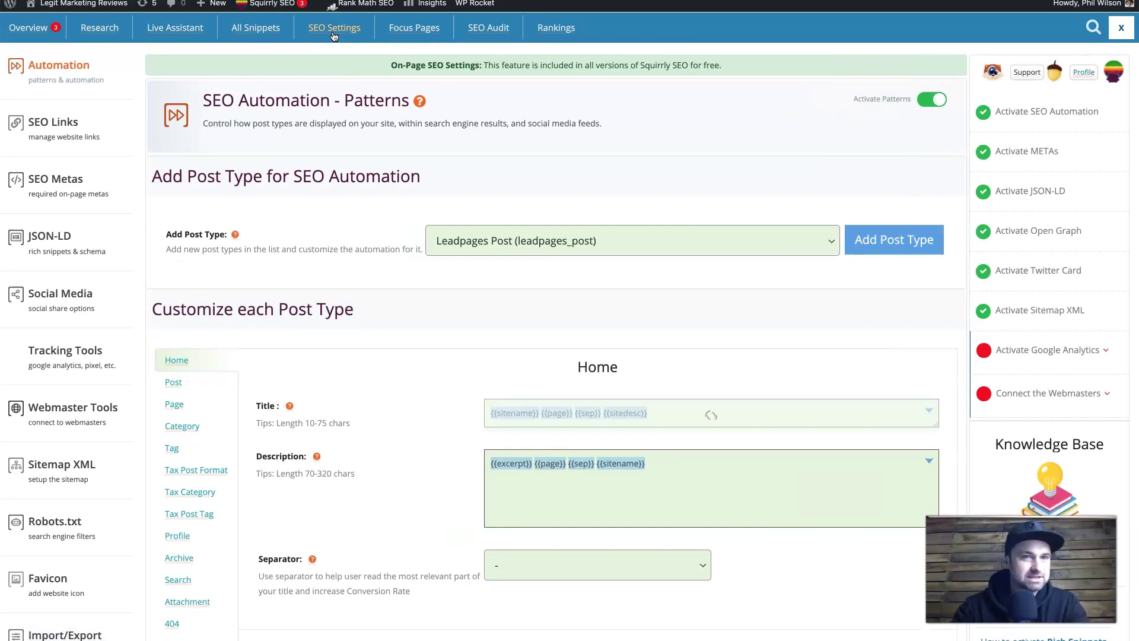
pyautogui.scroll(-3, 518, 356)
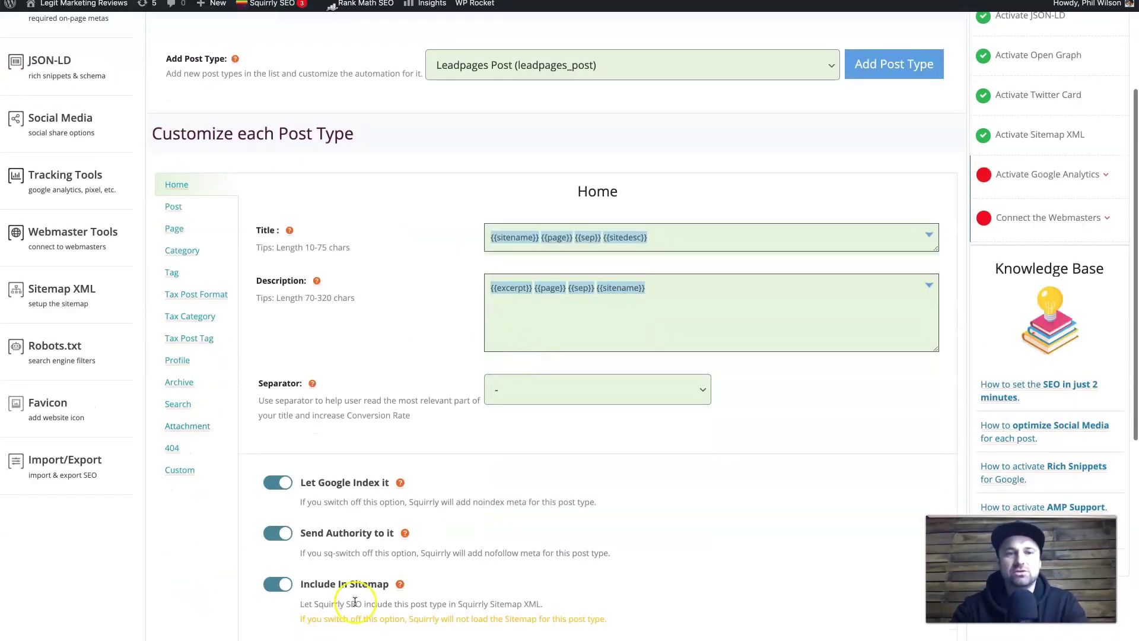
pyautogui.scroll(3, 415, 401)
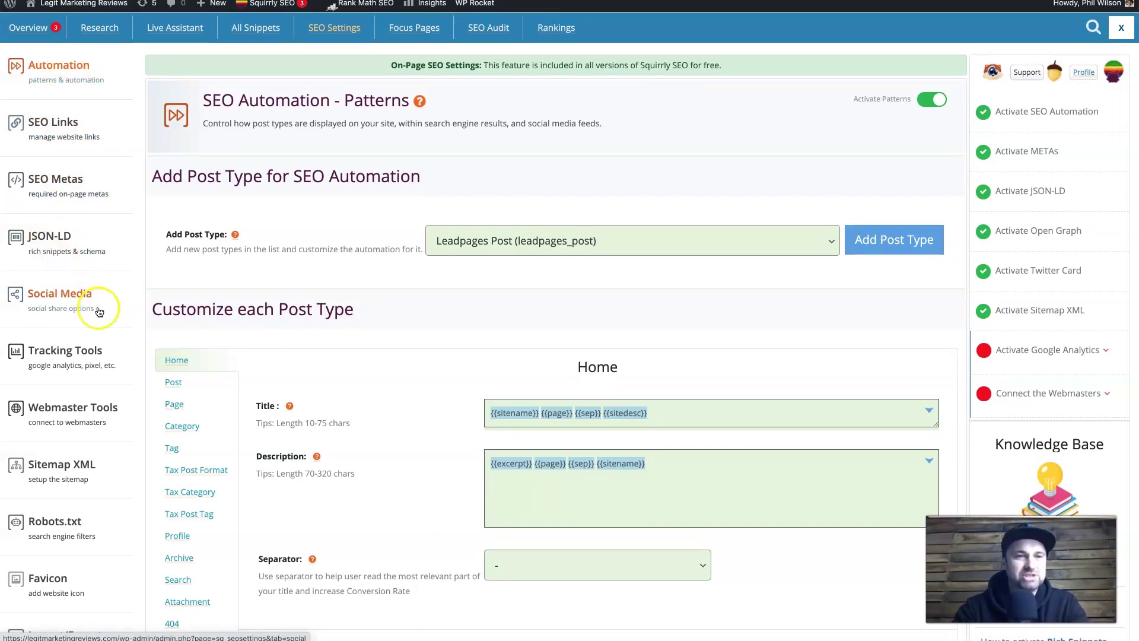
pyautogui.scroll(-2, 65, 284)
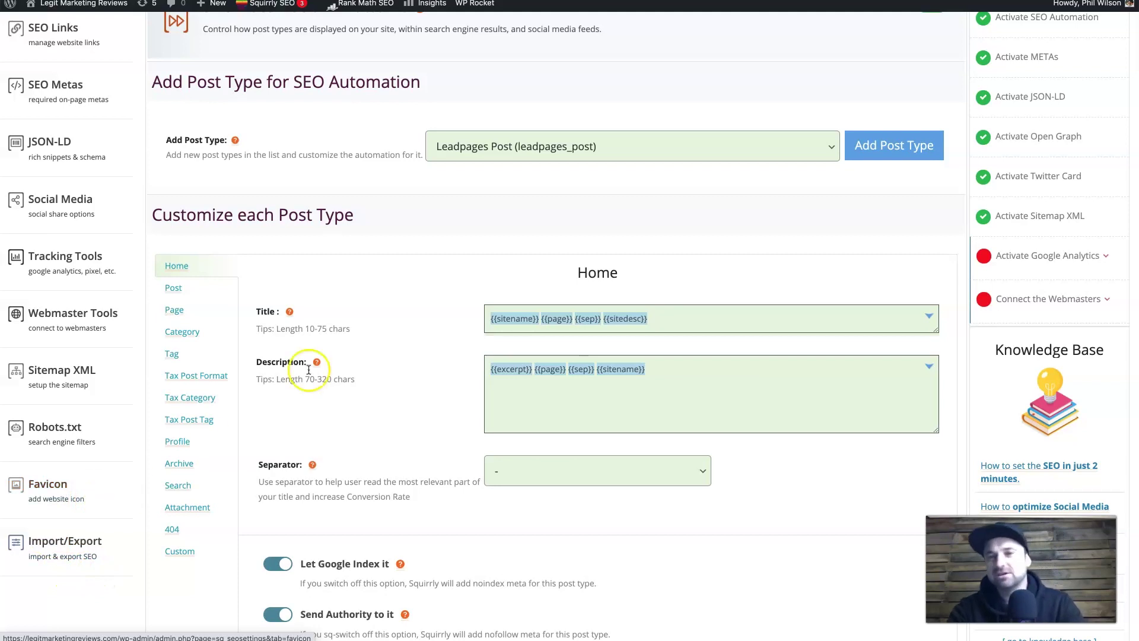
pyautogui.scroll(2, 86, 348)
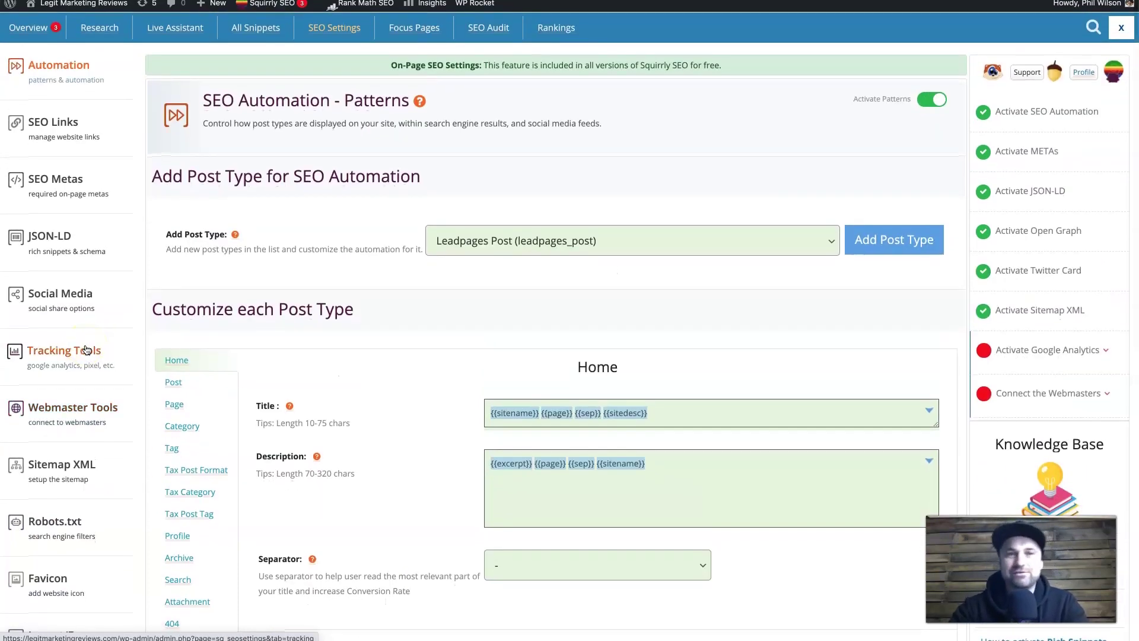